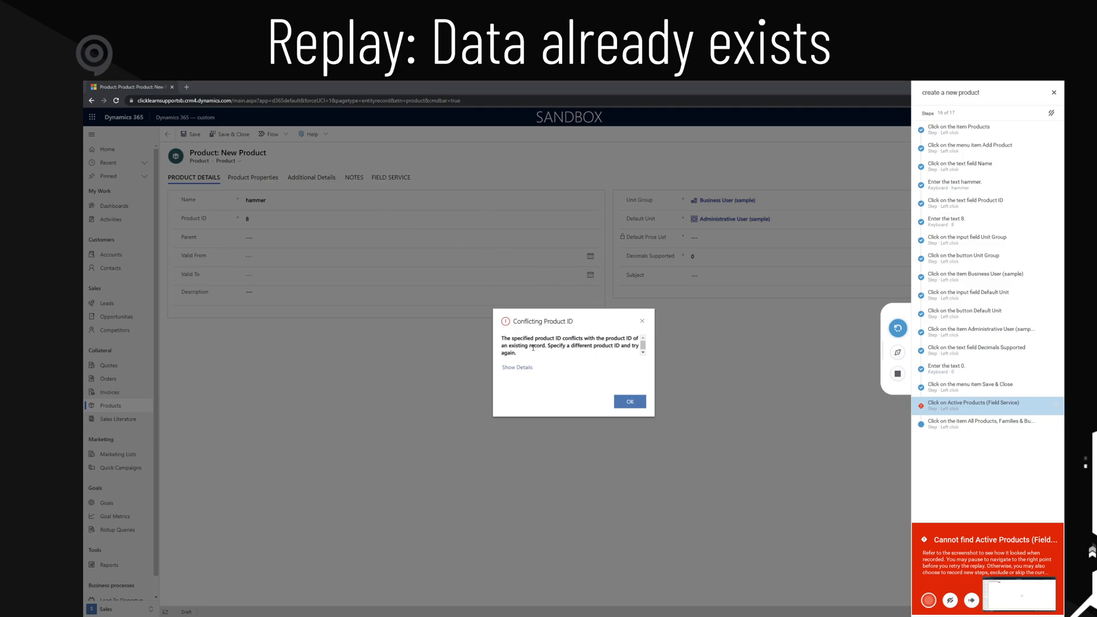
# Dismiss the product ID conflict, stop the failed replay and return to Products, discarding the unsaved new product.
pyautogui.click(643, 403)
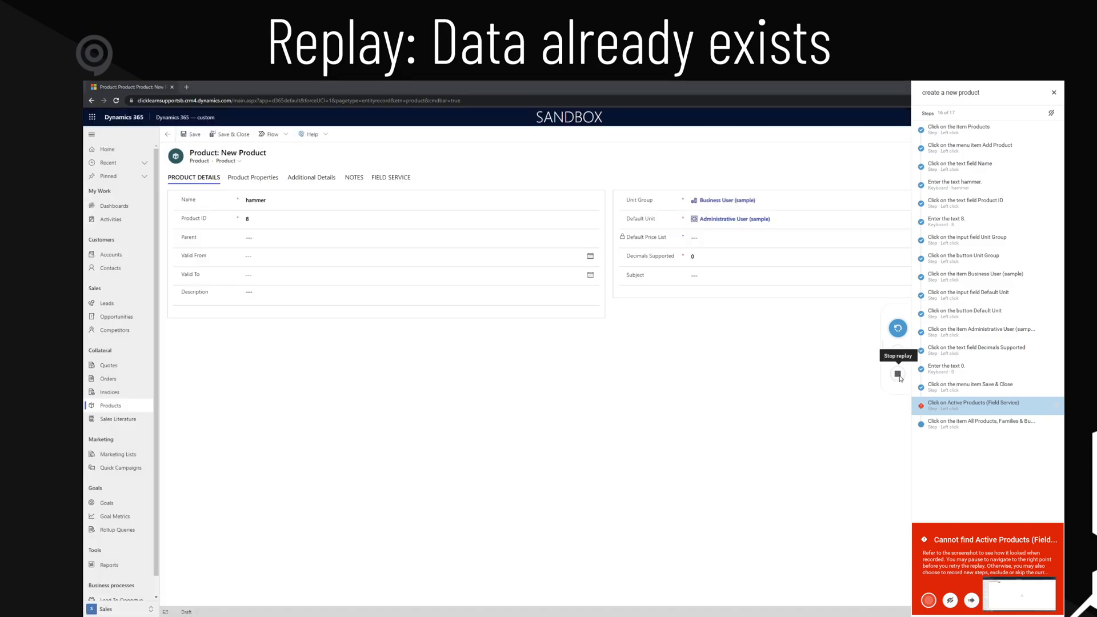
pyautogui.click(898, 374)
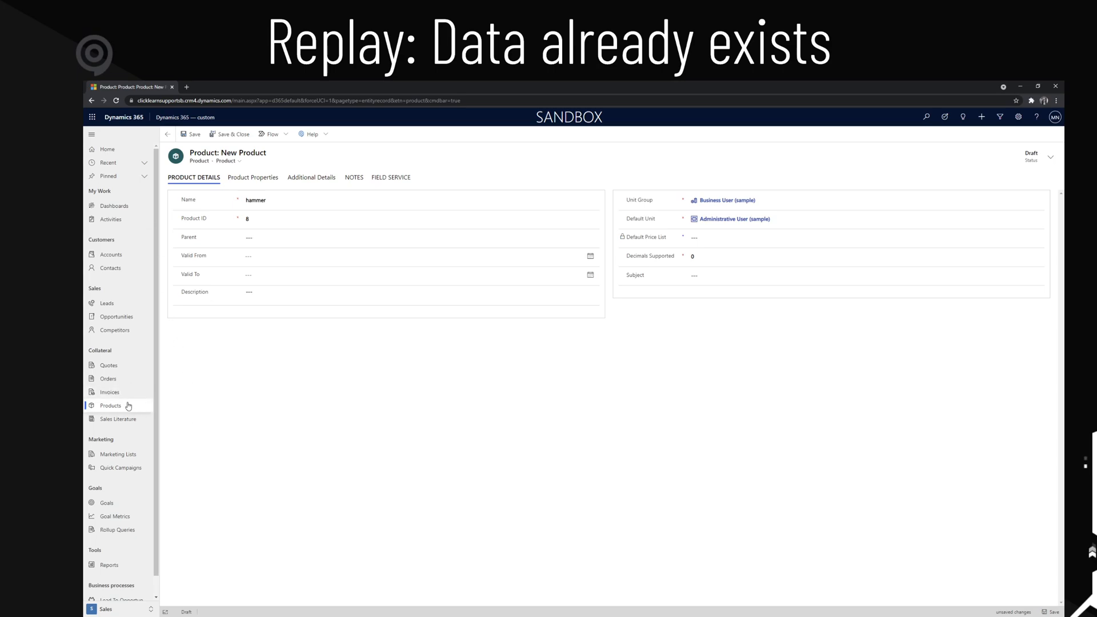
pyautogui.click(128, 404)
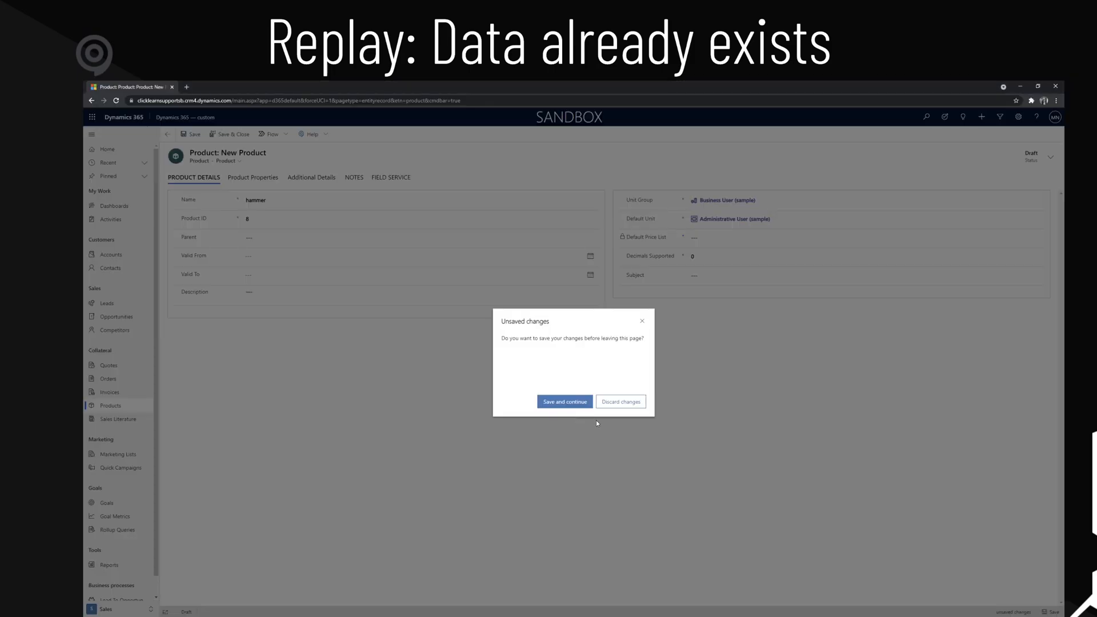
pyautogui.click(620, 402)
# Switch to ClickLearn Studio and open the "create a new product" recording in an enlarged editor to review its failed steps.
pyautogui.hotkey('alt', 'Tab')
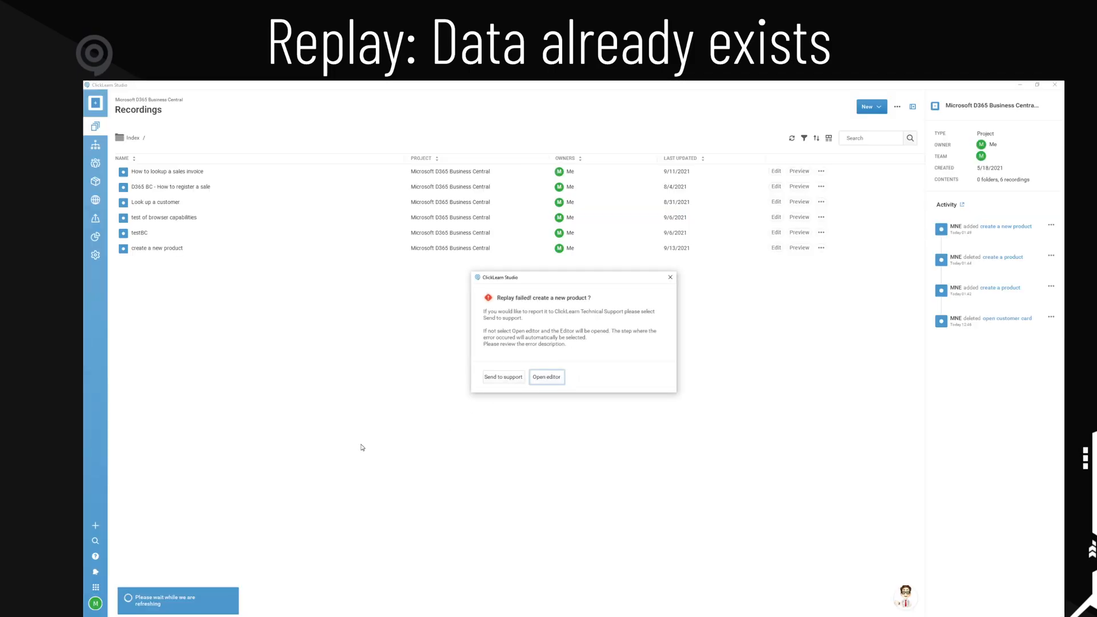
pyautogui.click(548, 378)
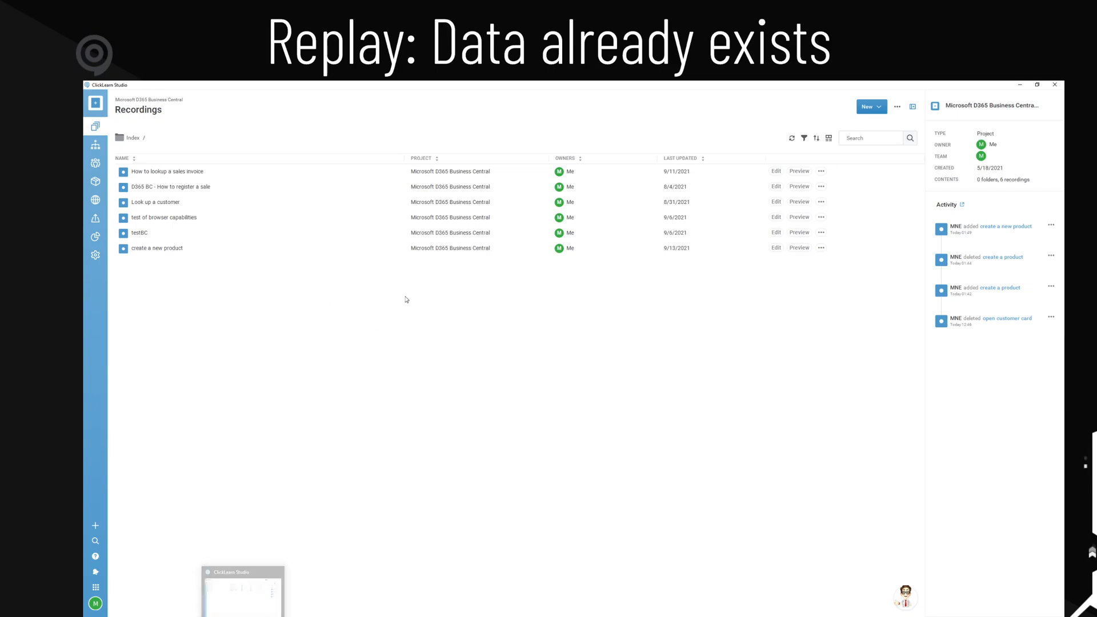
pyautogui.doubleClick(416, 251)
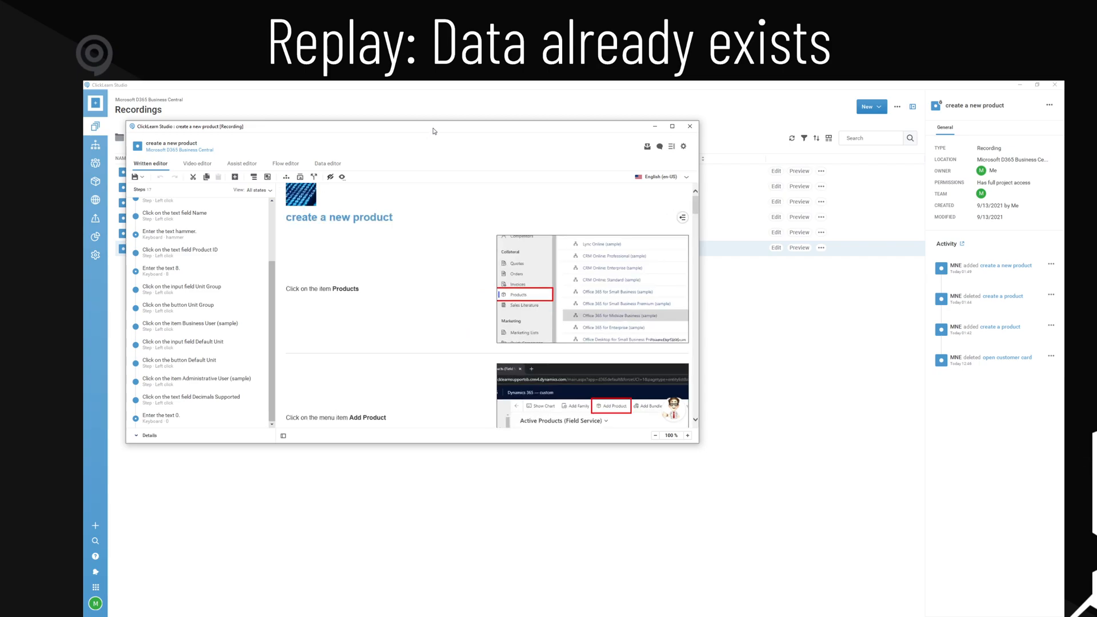
pyautogui.moveTo(435, 131); pyautogui.dragTo(477, 137)
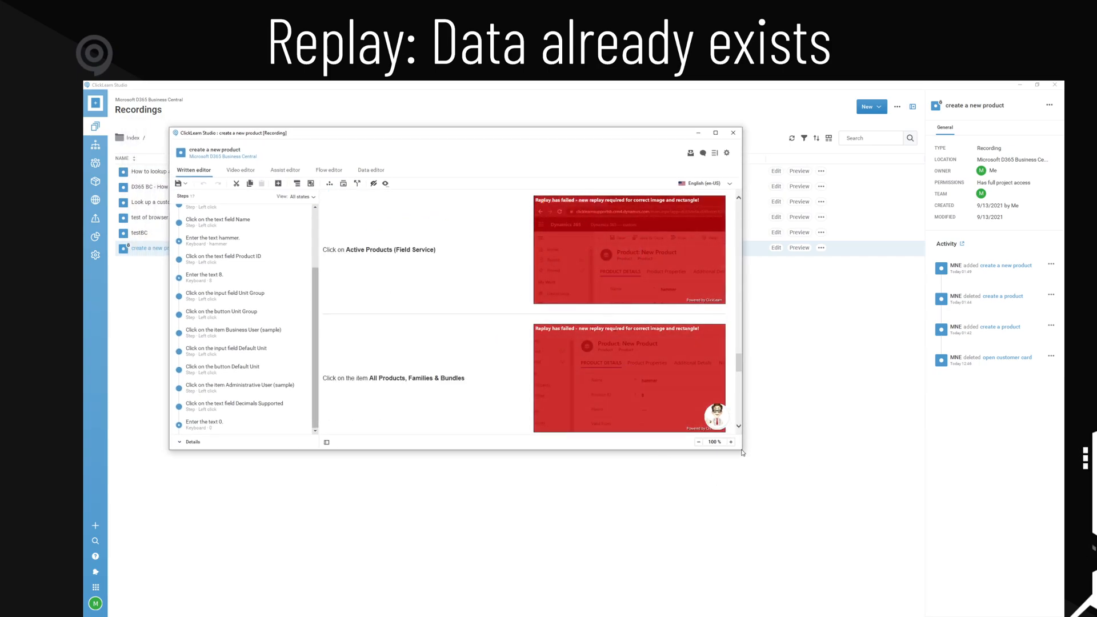
pyautogui.moveTo(741, 453); pyautogui.dragTo(884, 549)
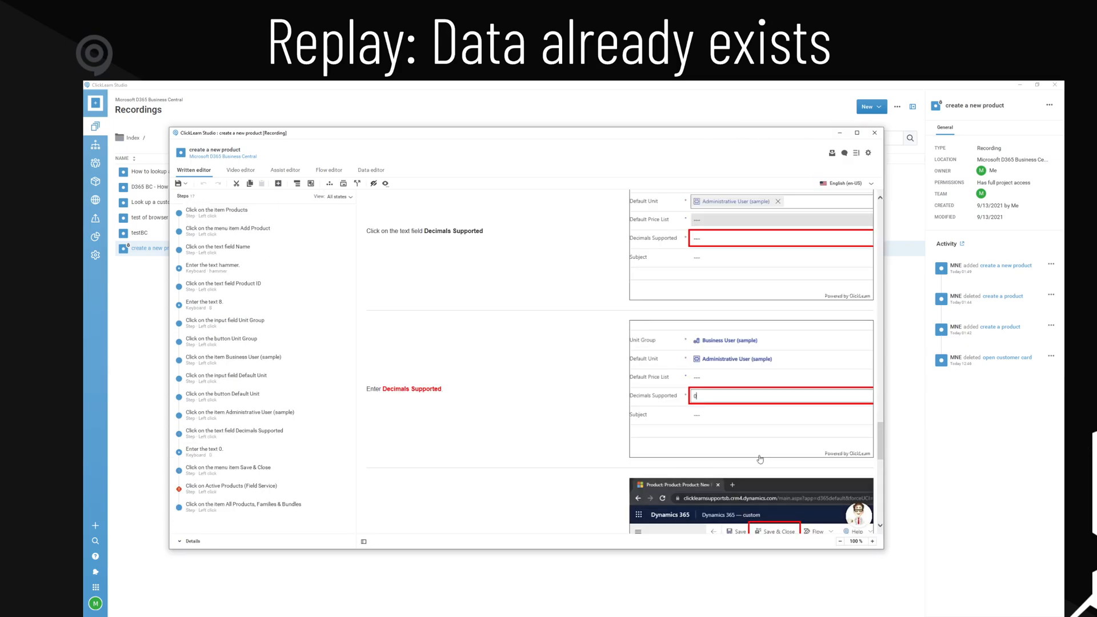
pyautogui.scroll(-5, 536, 376)
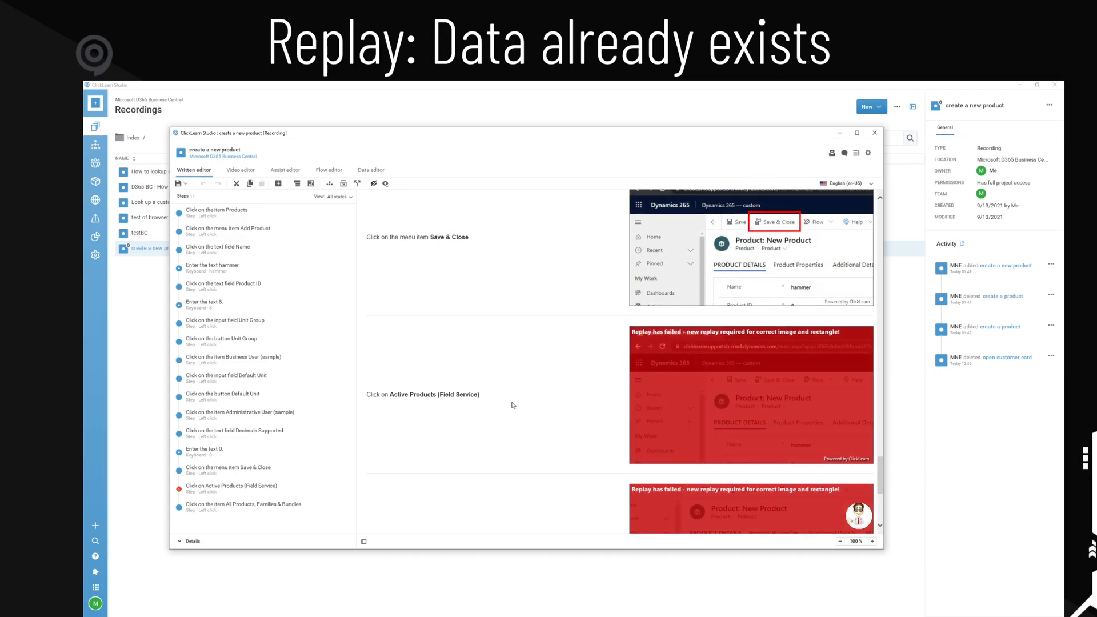
pyautogui.scroll(3, 499, 369)
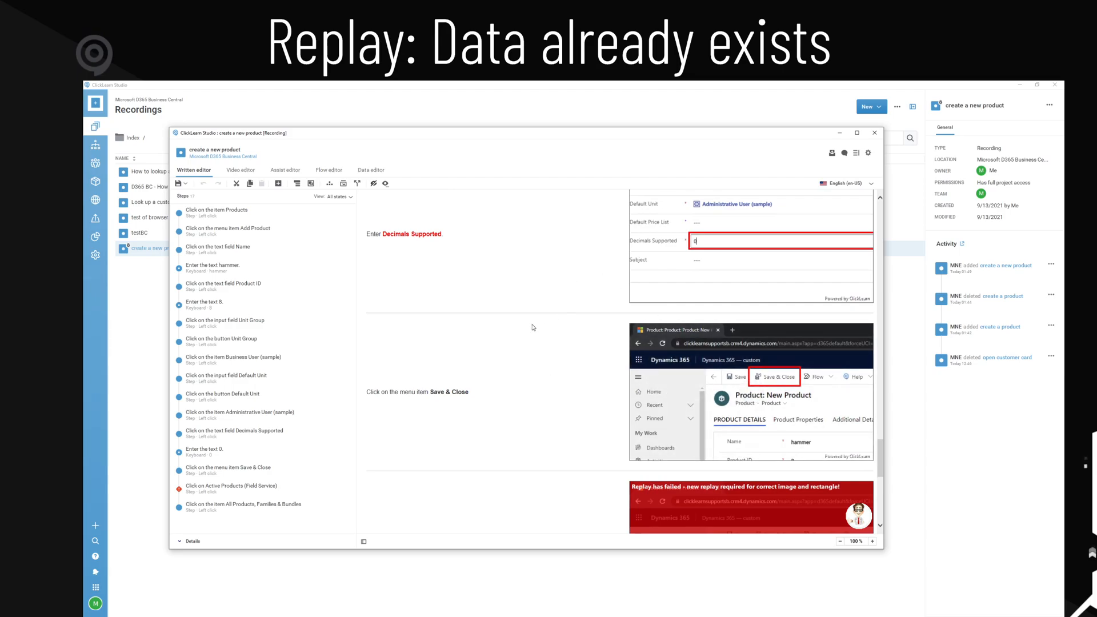
pyautogui.scroll(-3, 610, 369)
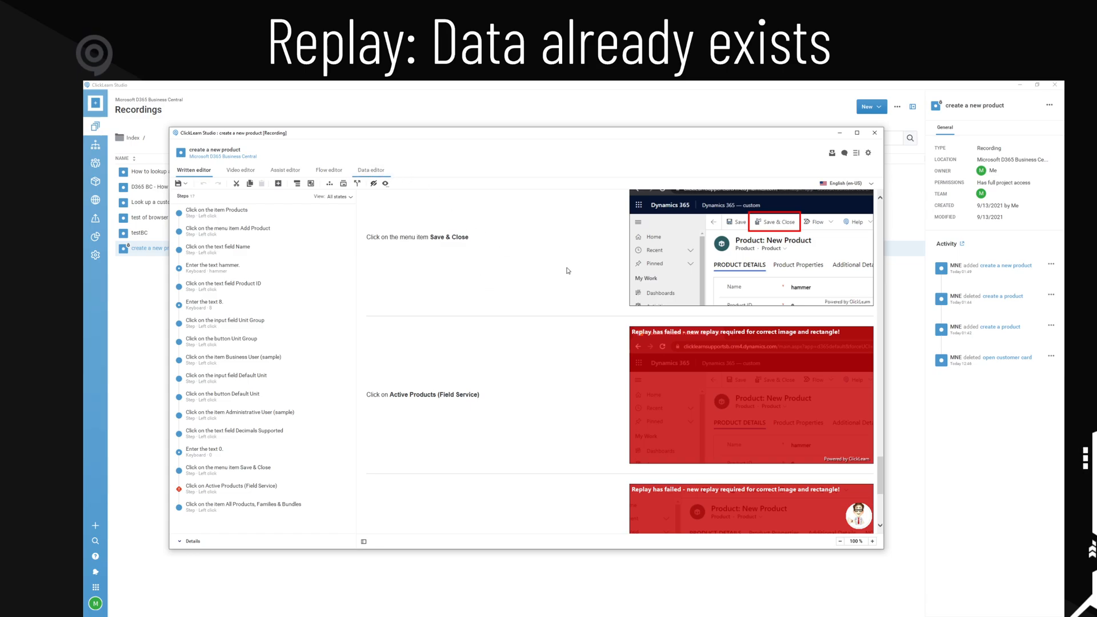
# Change the Product ID step's captured keyboard text to 9 in the replay data, and save the recording while closing it.
pyautogui.click(384, 170)
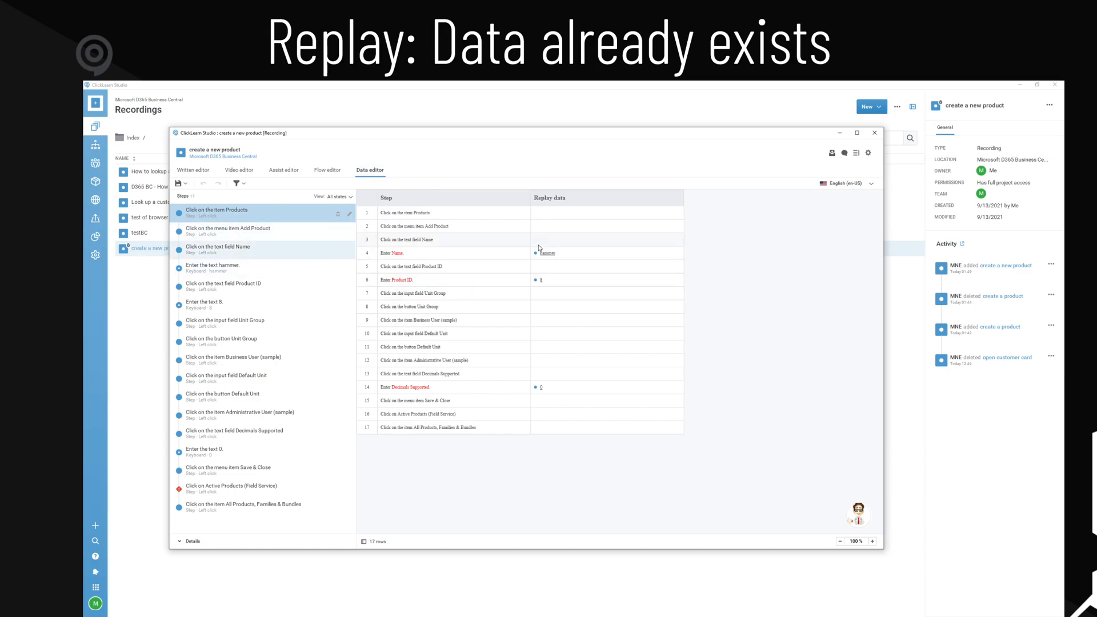
pyautogui.click(543, 280)
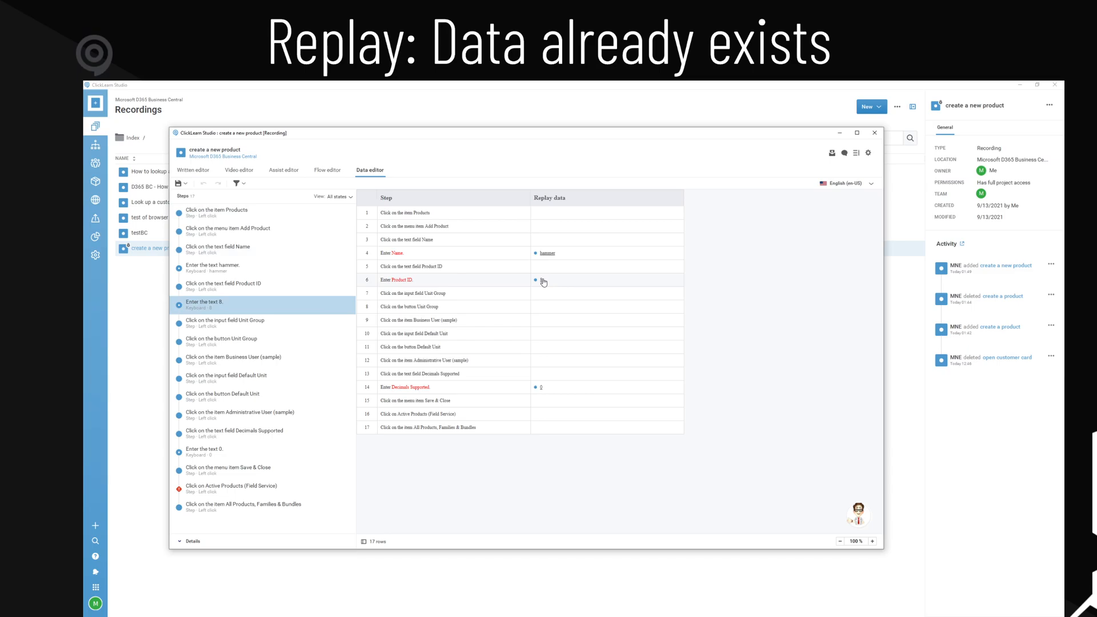
pyautogui.click(542, 283)
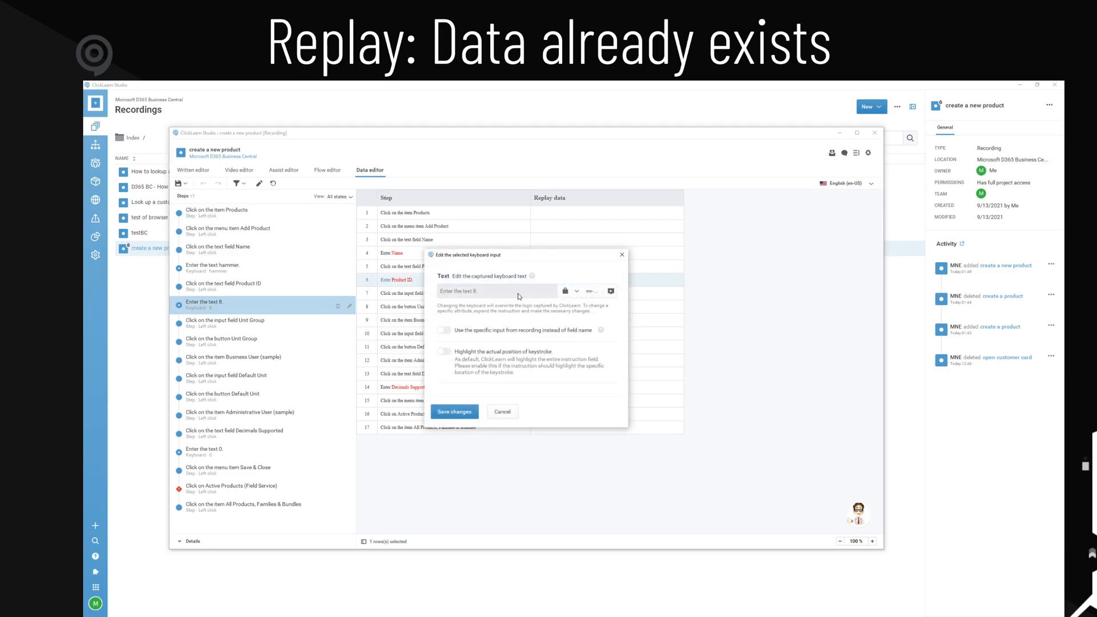
pyautogui.click(577, 291)
pyautogui.click(589, 336)
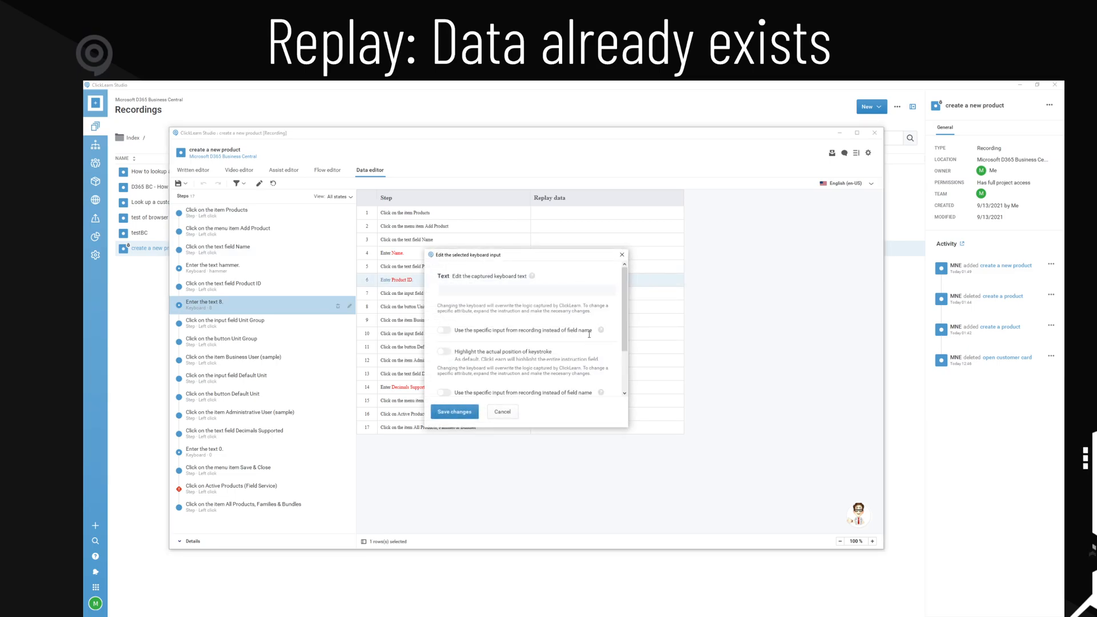
pyautogui.moveTo(471, 312); pyautogui.dragTo(410, 310)
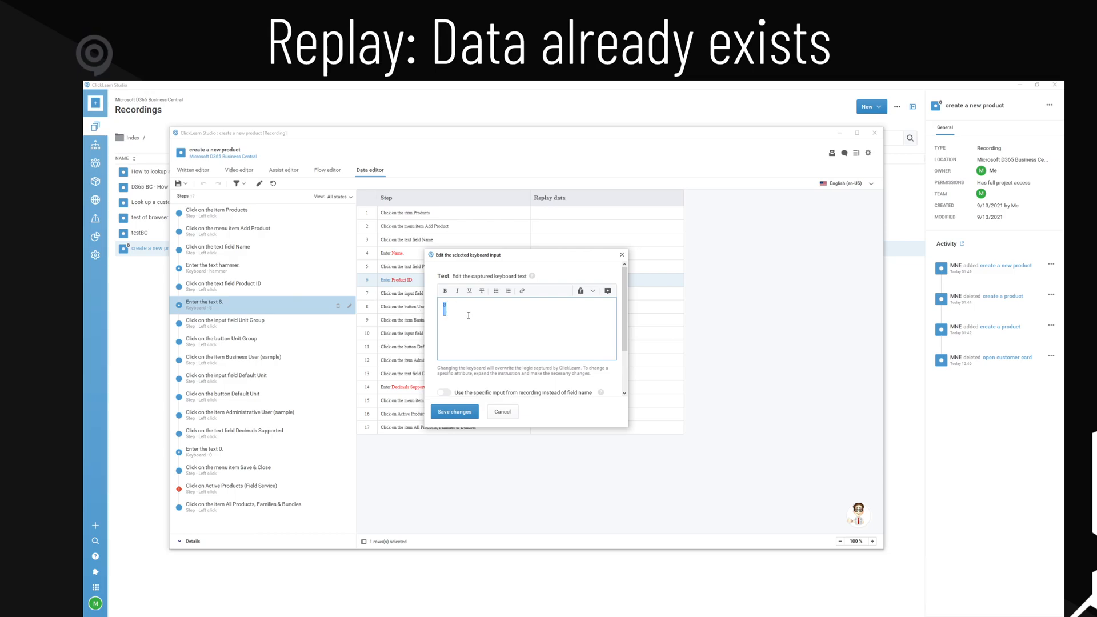
pyautogui.write('9')
pyautogui.click(454, 411)
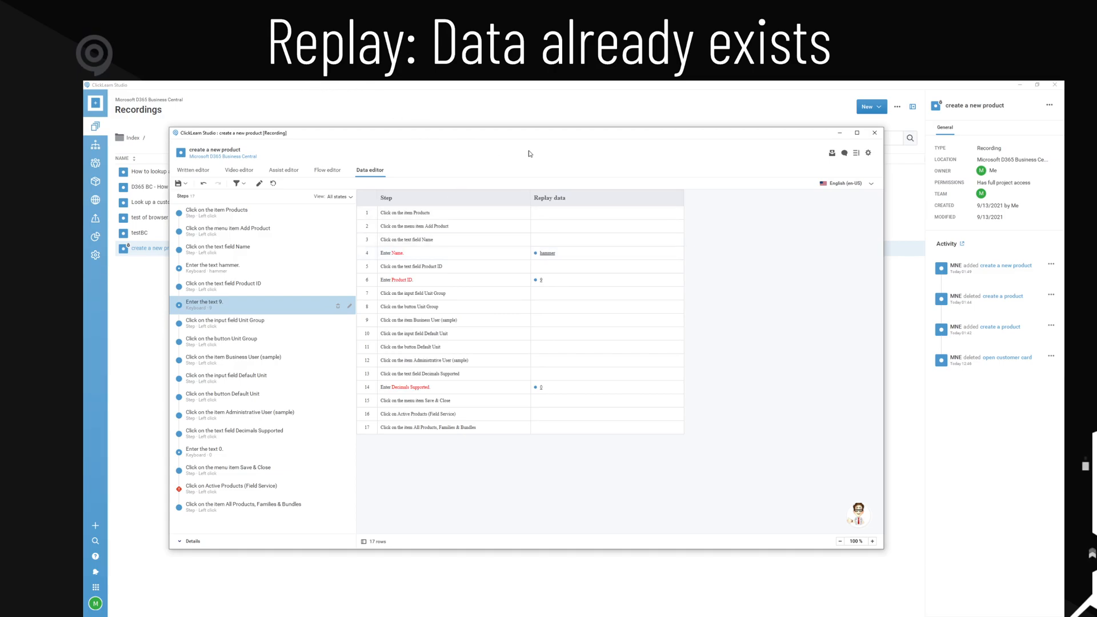
pyautogui.click(874, 133)
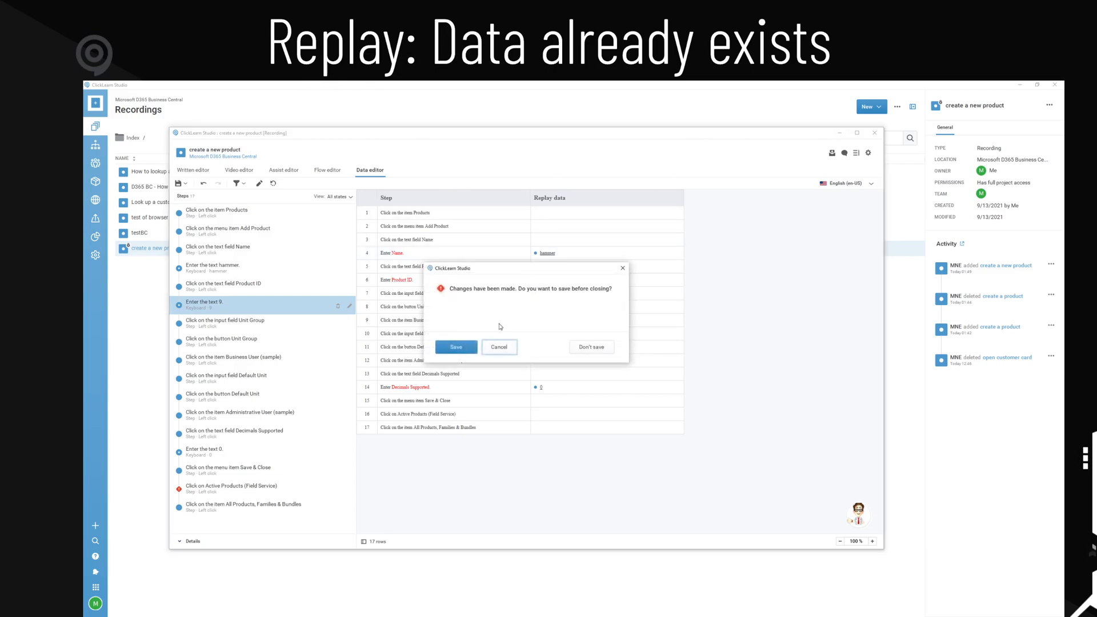
pyautogui.click(475, 345)
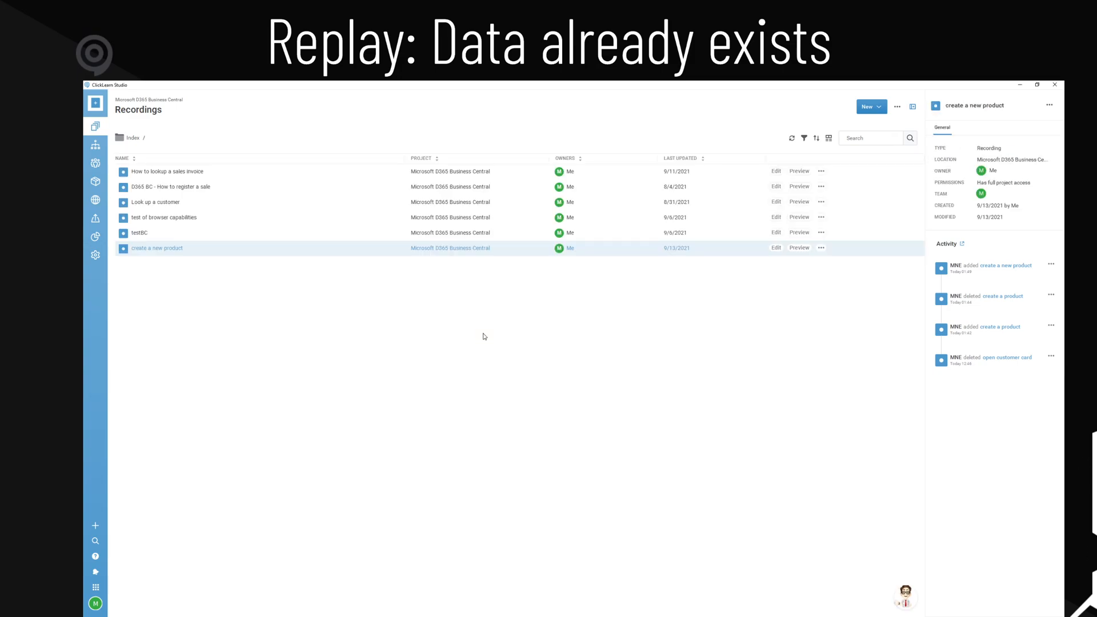
# Start a replay of the "create a new product" recording in Replay new language mode with English (en-US).
pyautogui.click(821, 248)
pyautogui.click(847, 322)
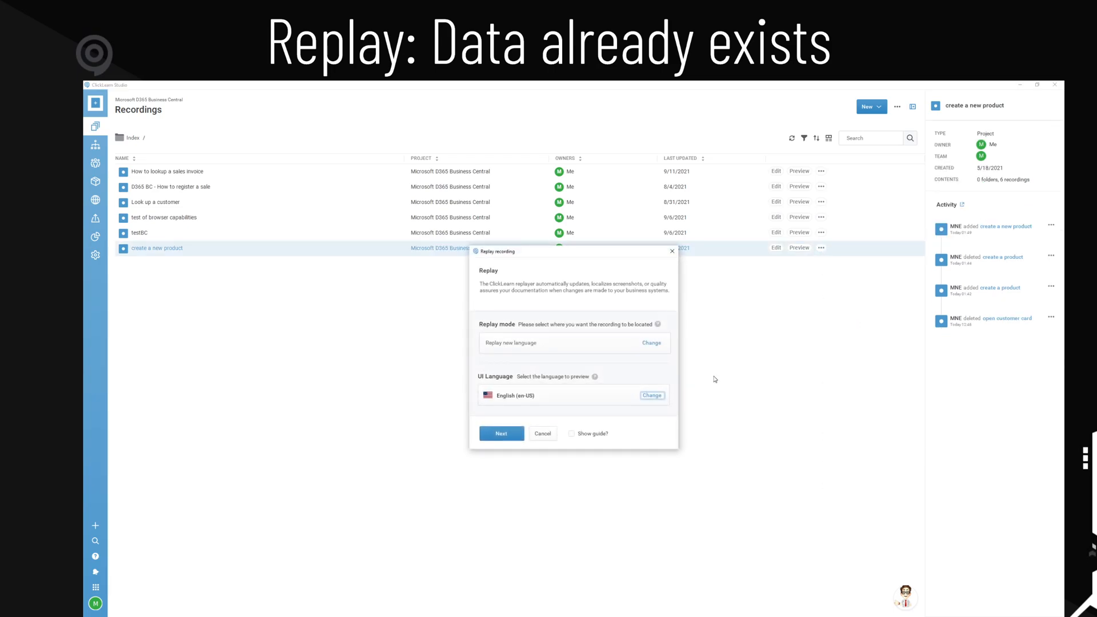
pyautogui.click(508, 433)
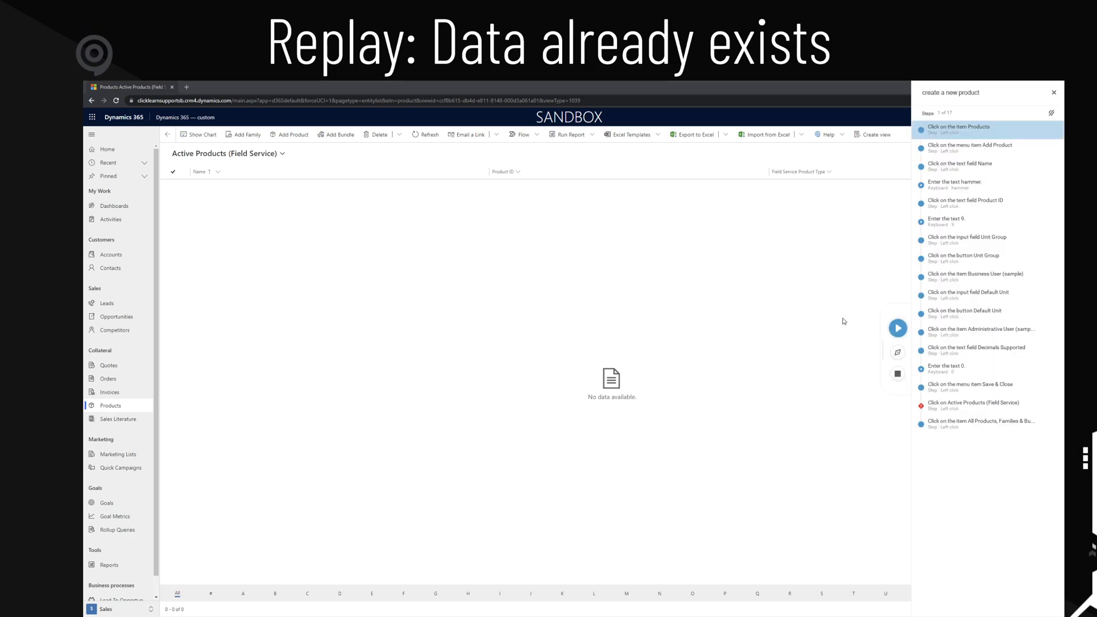
pyautogui.click(897, 328)
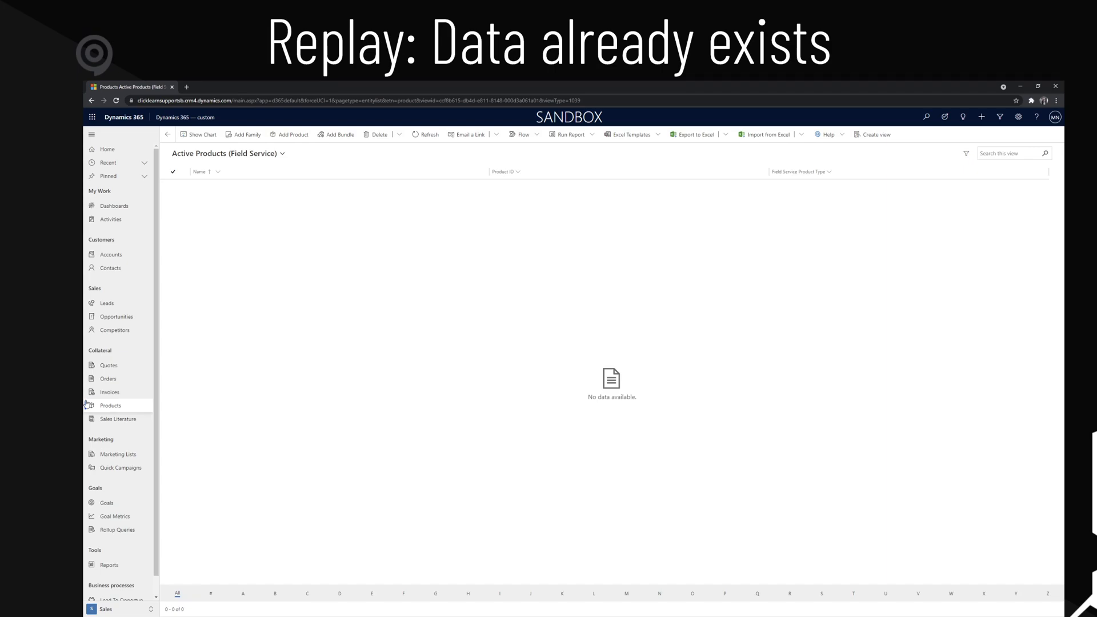
# Add a new product in Dynamics 365 with the name hammer and product ID 9.
pyautogui.click(290, 135)
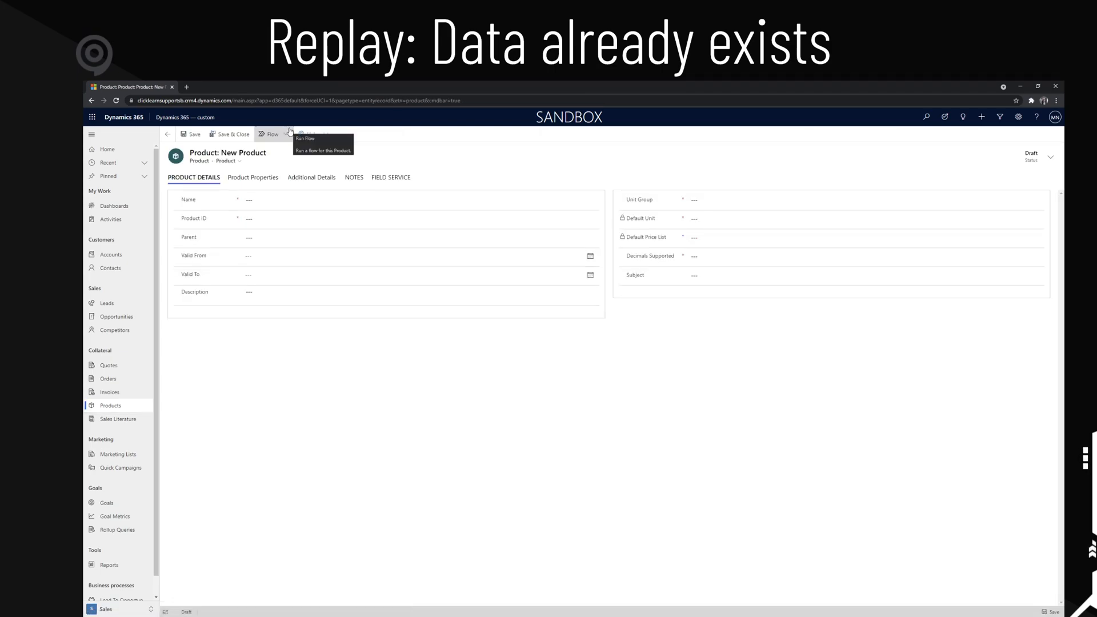
pyautogui.click(247, 199)
pyautogui.write('hammer')
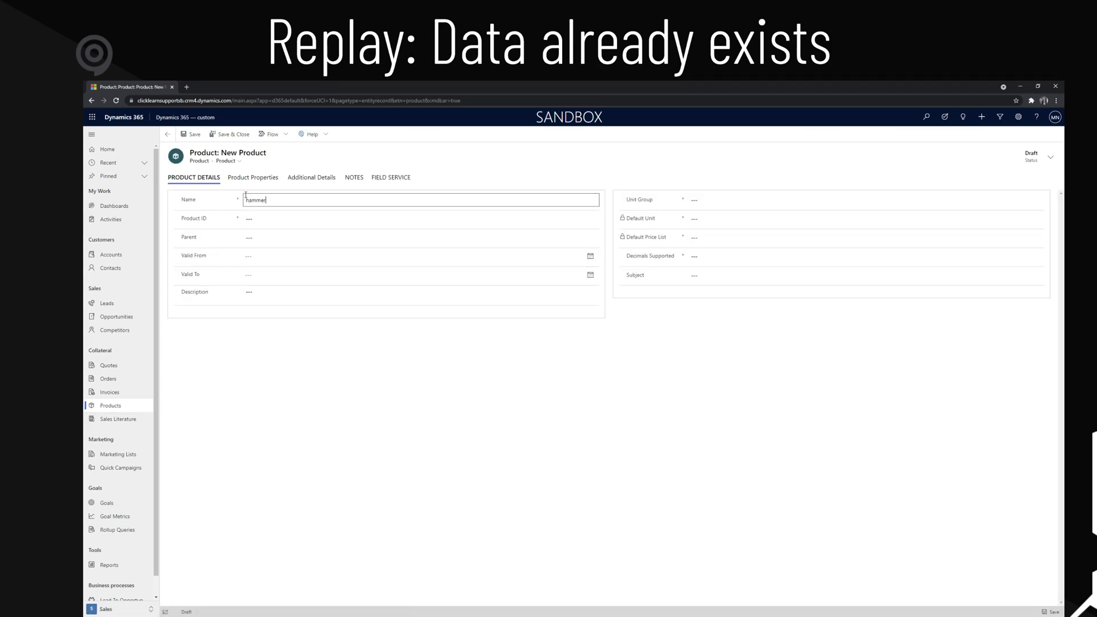
pyautogui.click(246, 216)
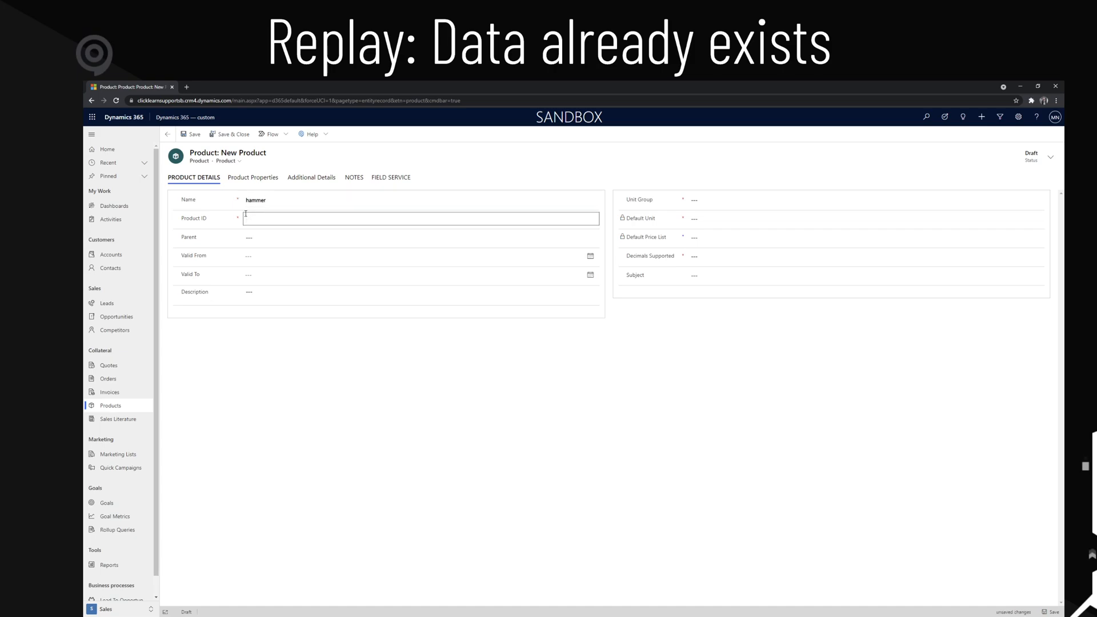
pyautogui.write('9')
# Set the product's unit group to Business User (sample) and its default unit to Administrative User (sample).
pyautogui.click(691, 199)
pyautogui.click(1039, 199)
pyautogui.click(692, 228)
pyautogui.click(692, 217)
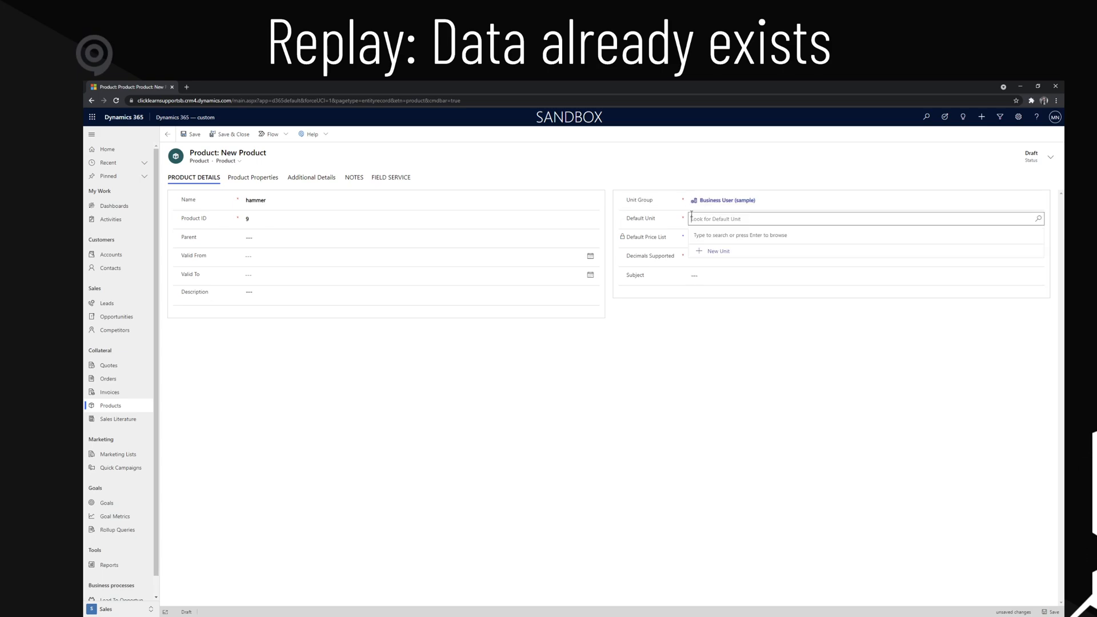
pyautogui.click(1039, 219)
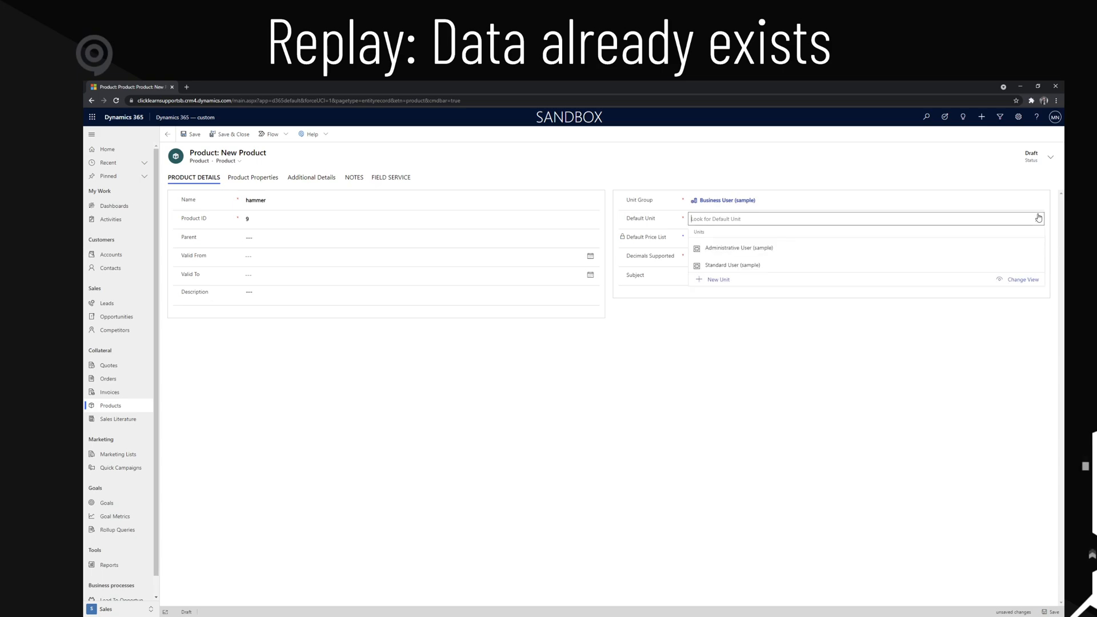
pyautogui.click(695, 247)
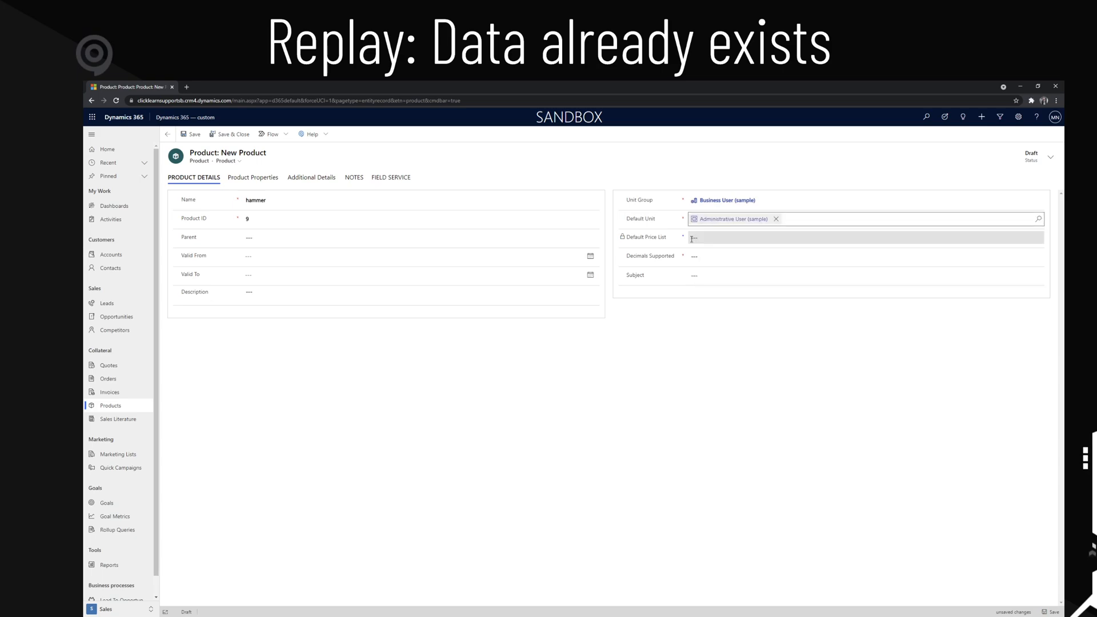
# Set Decimals Supported to 0, and save and close the hammer product.
pyautogui.click(692, 253)
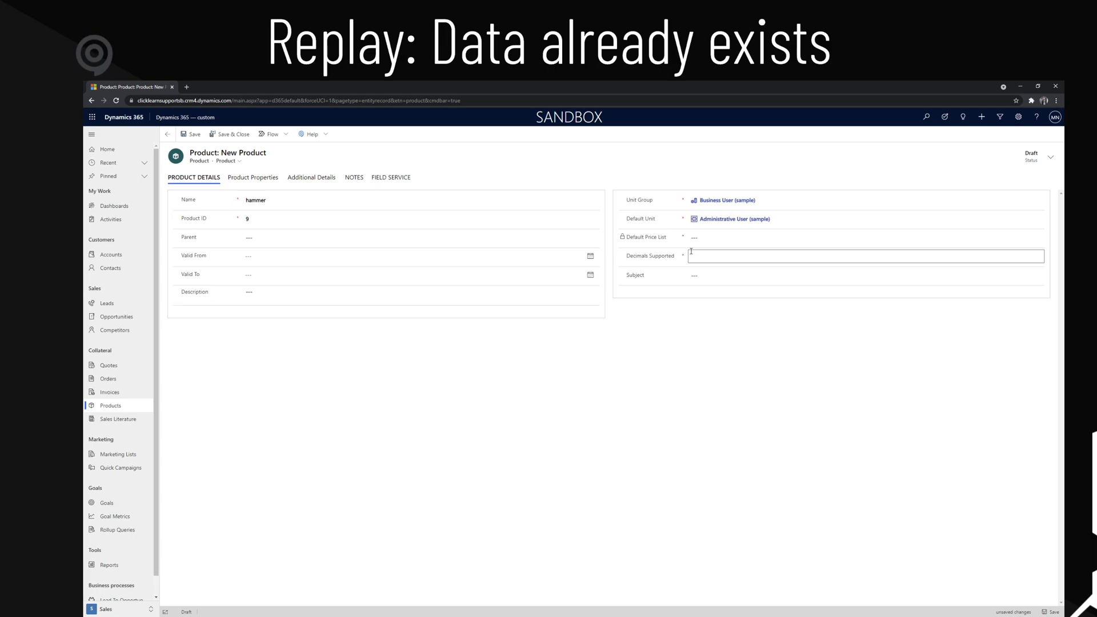
pyautogui.write('0')
pyautogui.click(230, 131)
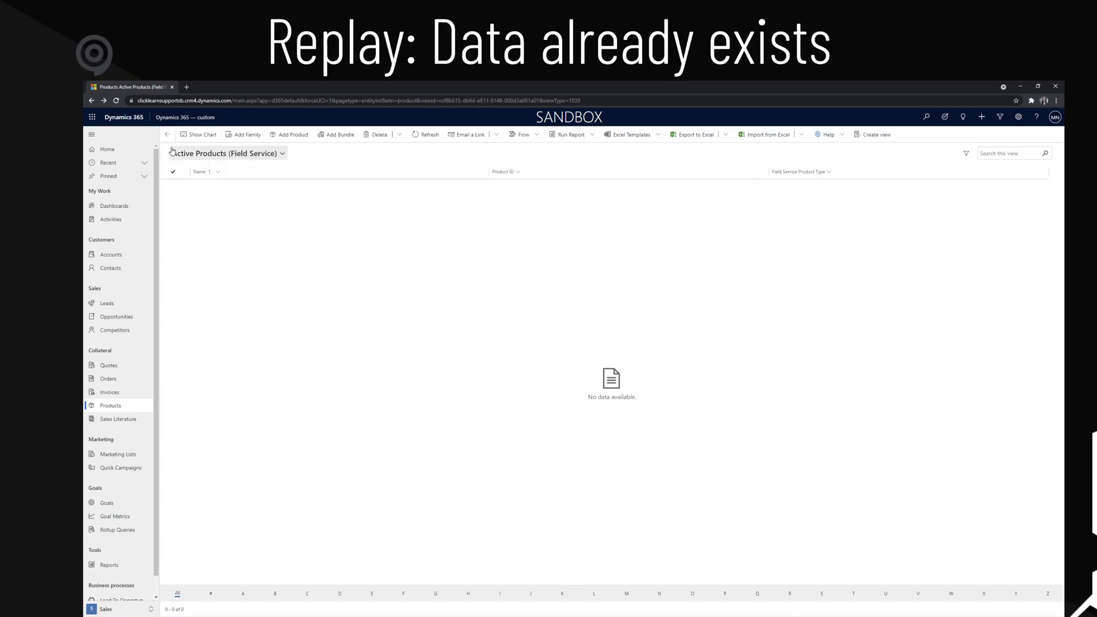
# Change the product list view to All Products, Families & Bundles and acknowledge the end of the replay.
pyautogui.click(172, 152)
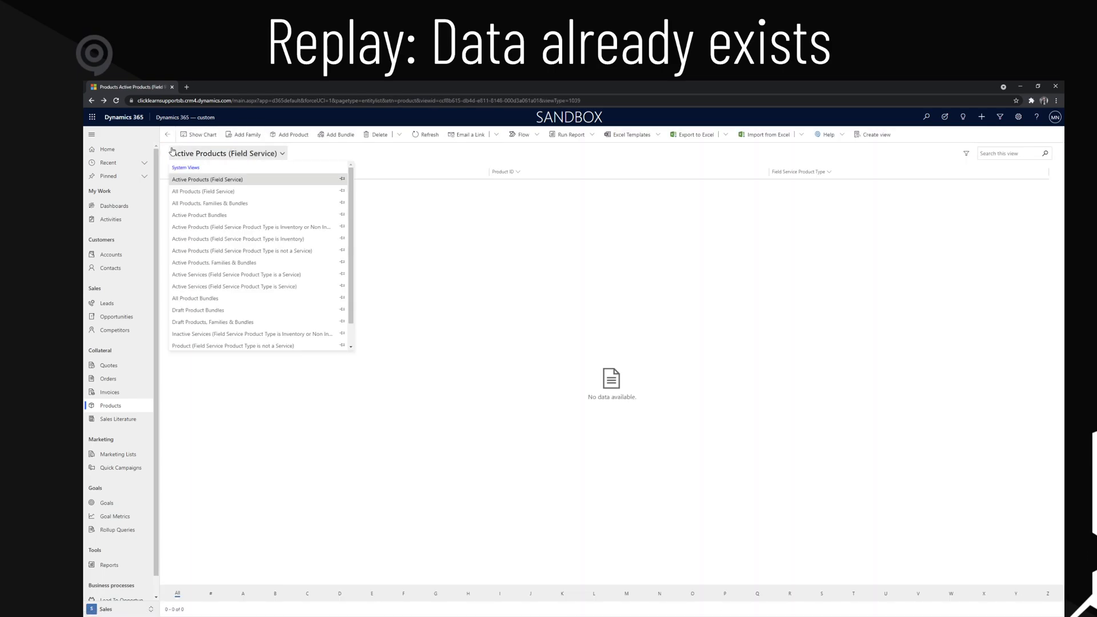
pyautogui.click(172, 204)
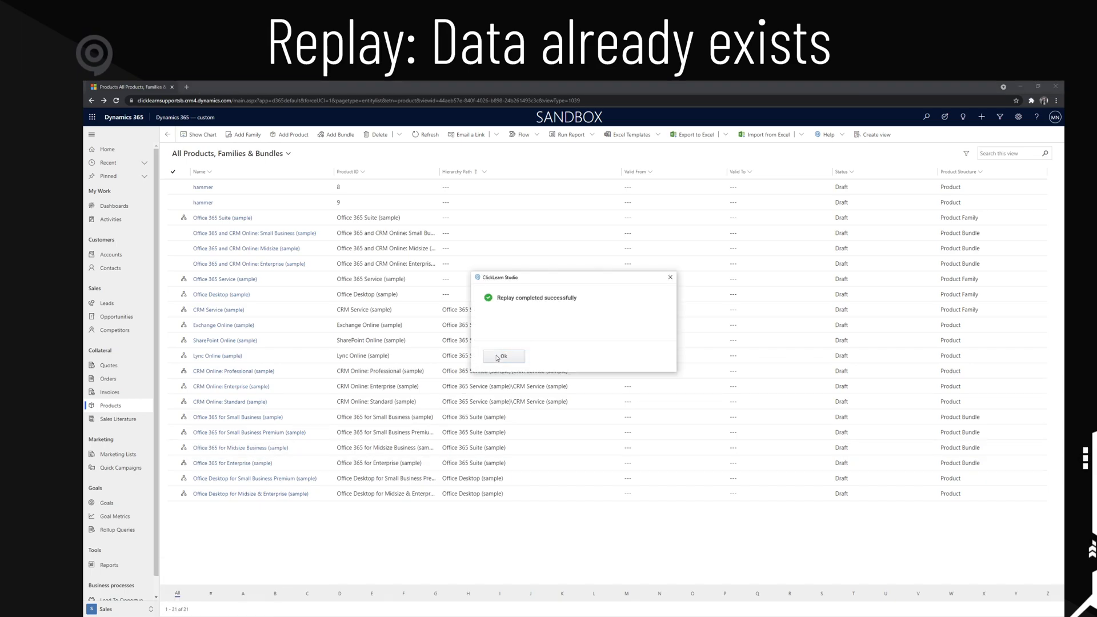
pyautogui.click(504, 356)
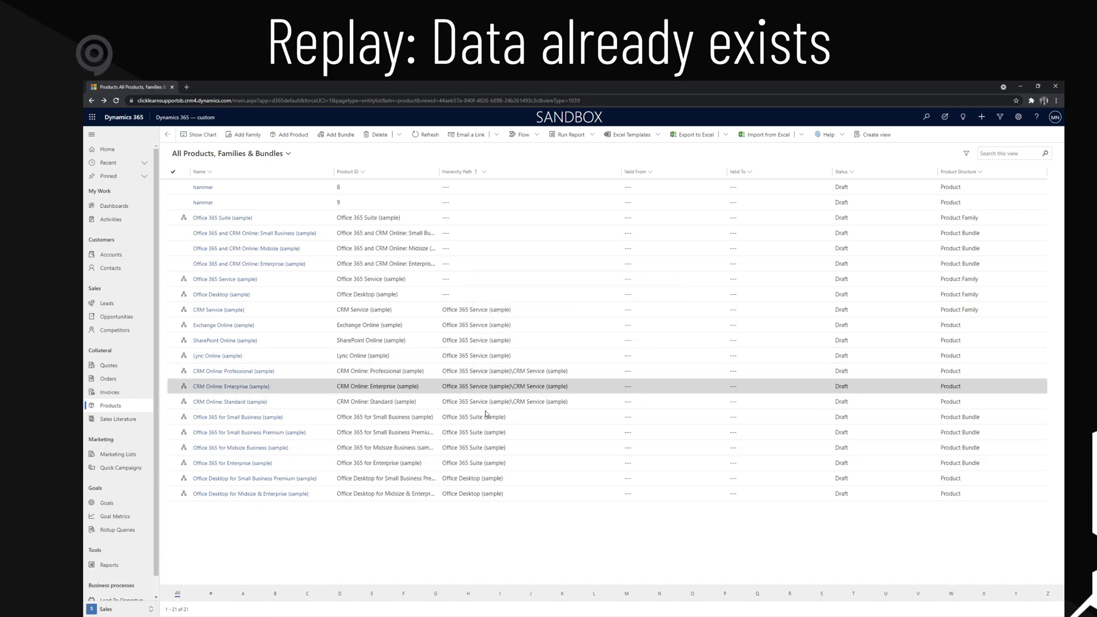
# Switch back to ClickLearn Studio and reopen the "create a new product" recording to check its steps.
pyautogui.click(273, 616)
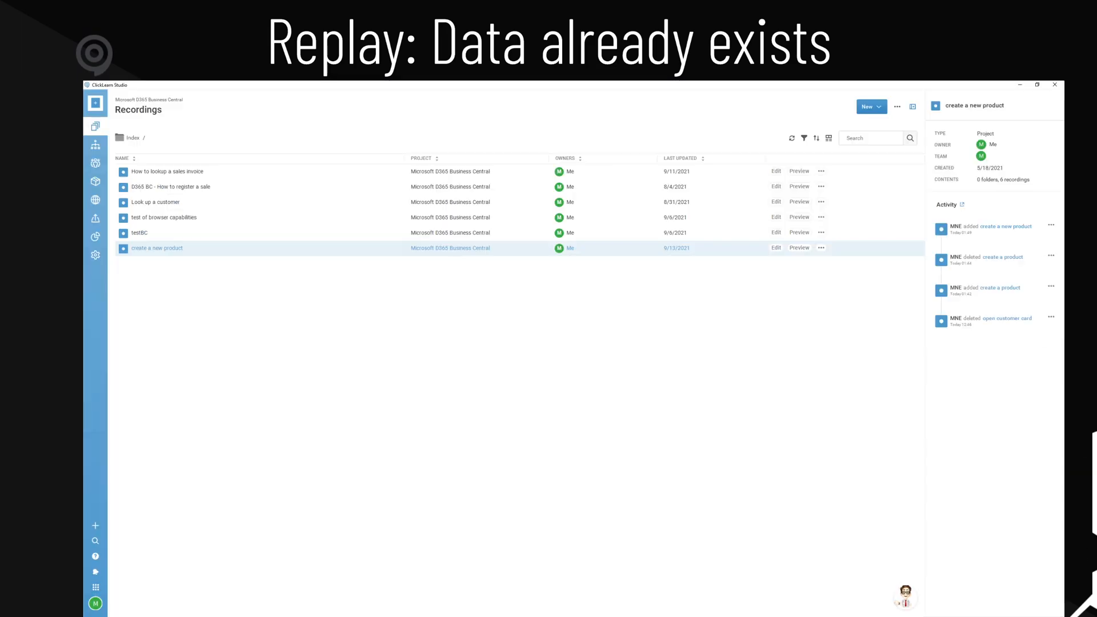
pyautogui.doubleClick(264, 252)
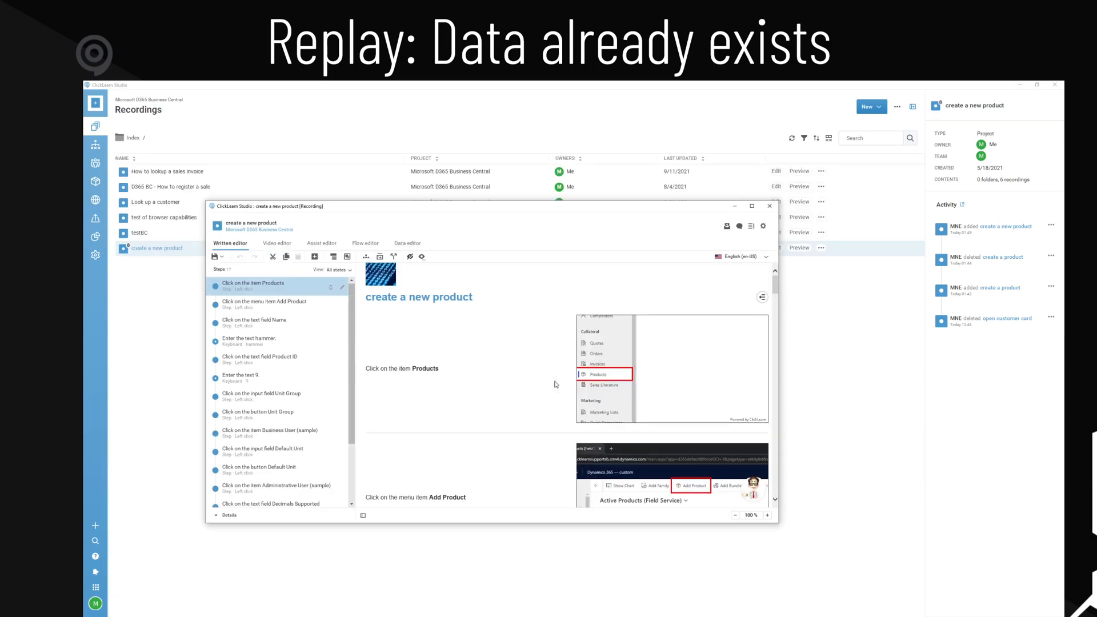
# Review the written steps of the "create a new product" recording down to the Decimals Supported field, and close its editor.
pyautogui.scroll(-5, 559, 387)
pyautogui.scroll(-5, 665, 377)
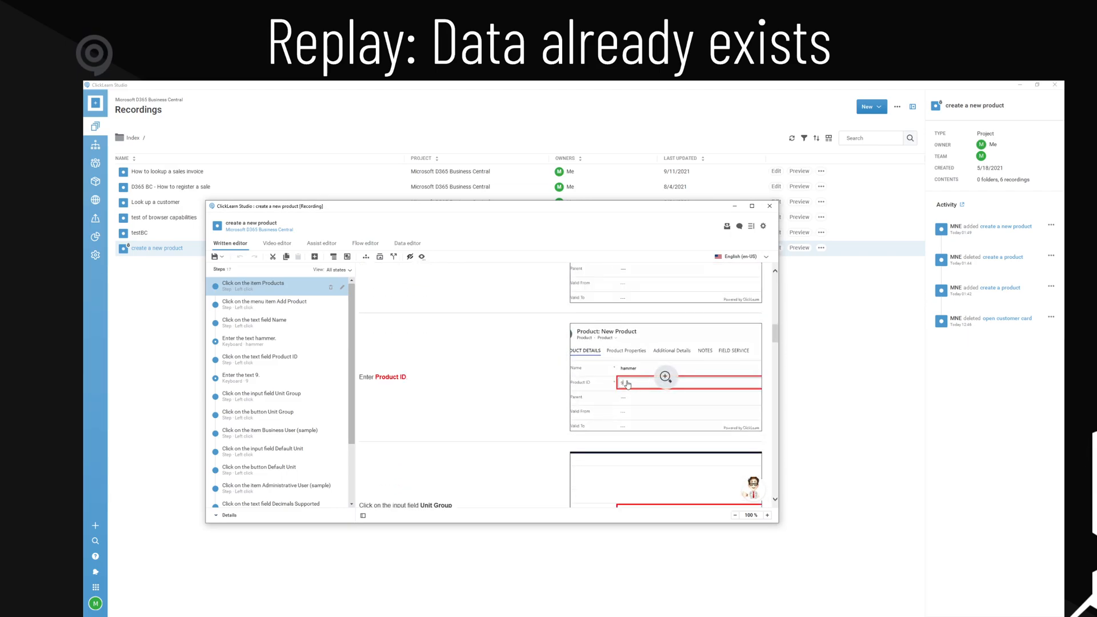
pyautogui.scroll(-6, 700, 413)
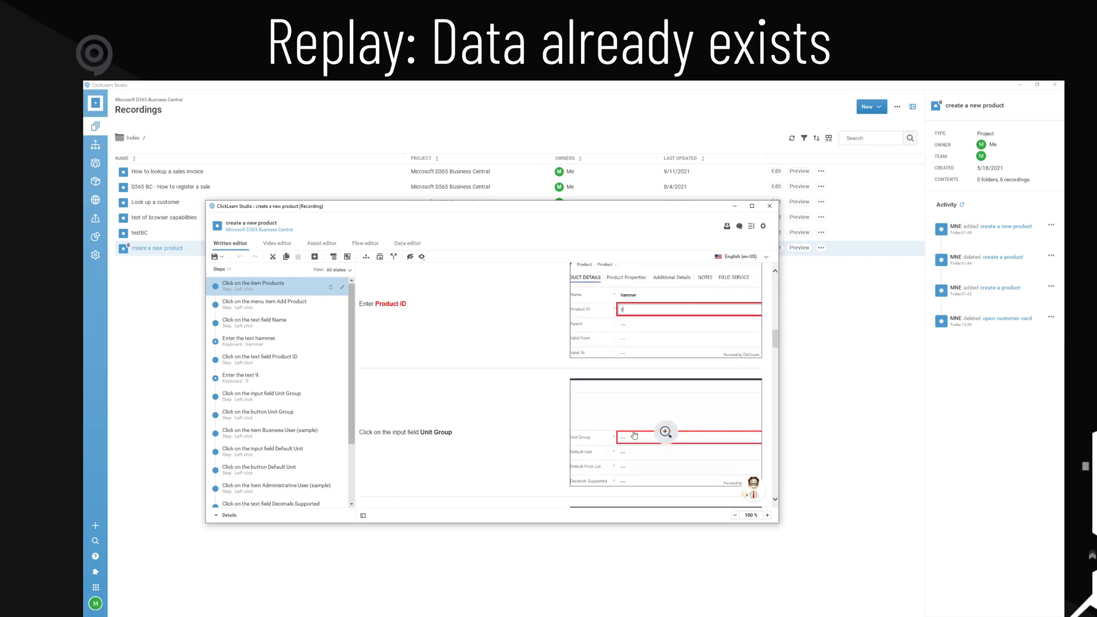
pyautogui.scroll(-5, 726, 383)
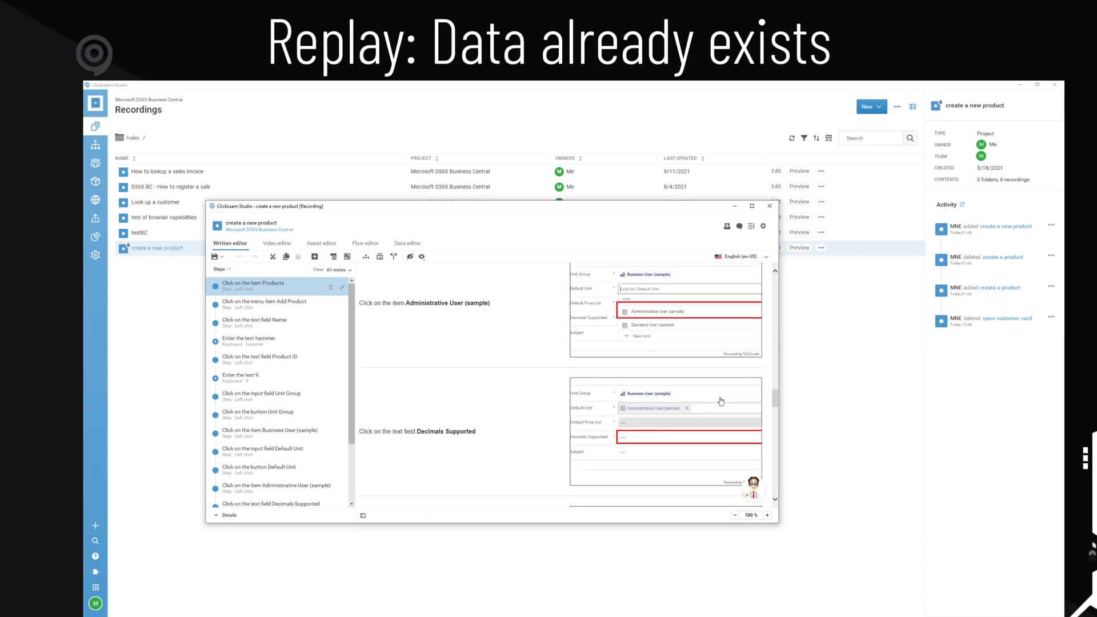
pyautogui.click(770, 205)
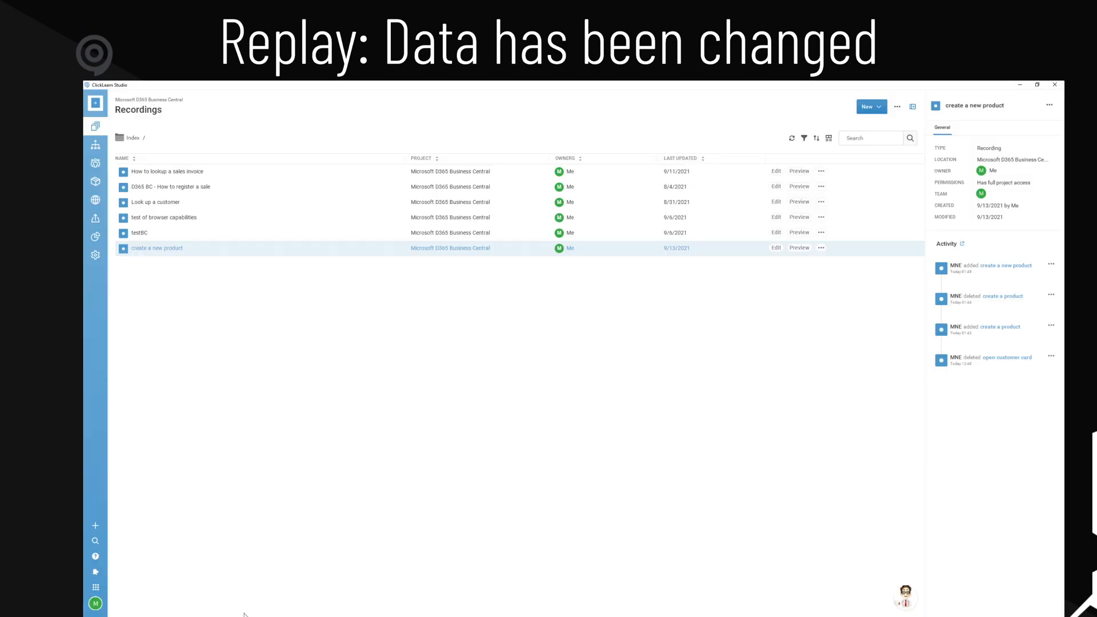
# Create a new recording named "add contact to opportunity" in the Recordings folder.
pyautogui.click(868, 106)
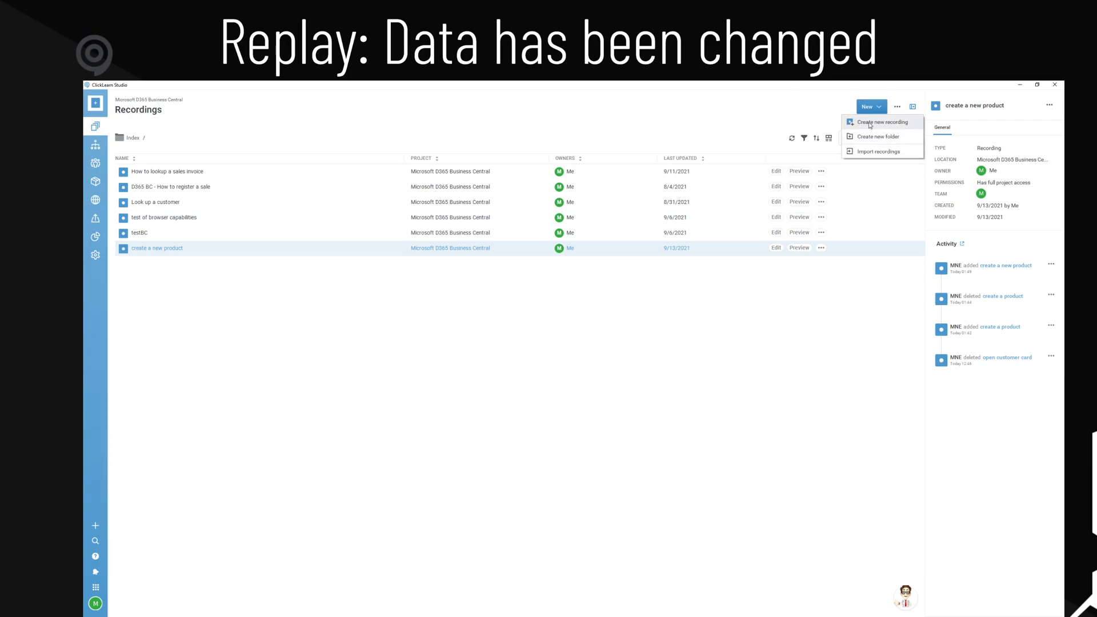
pyautogui.click(871, 123)
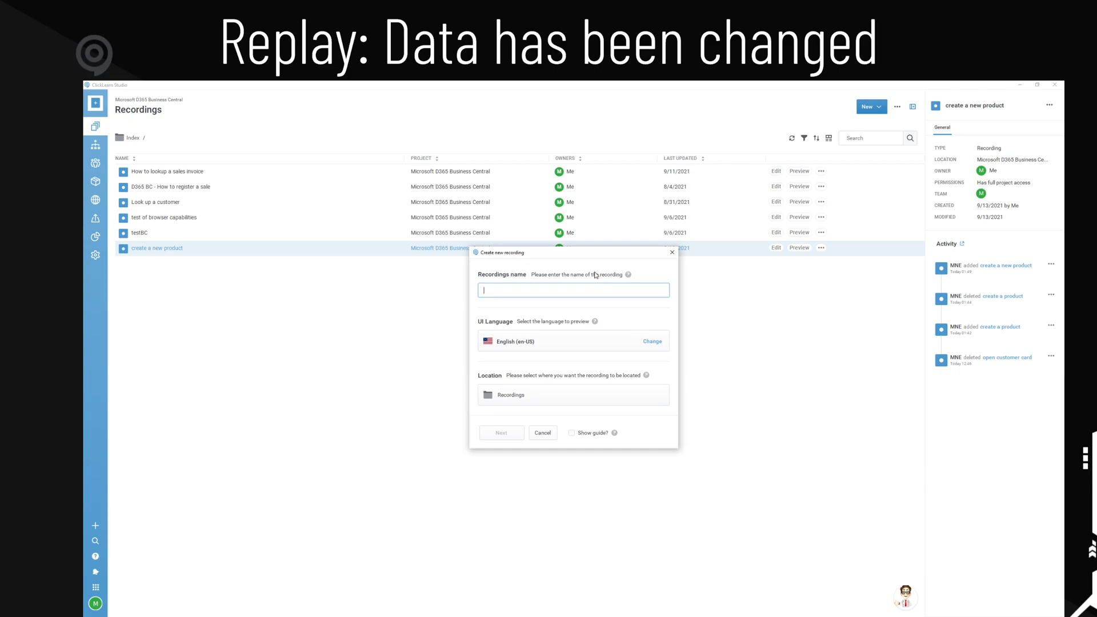
pyautogui.moveTo(630, 276)
pyautogui.write('add con')
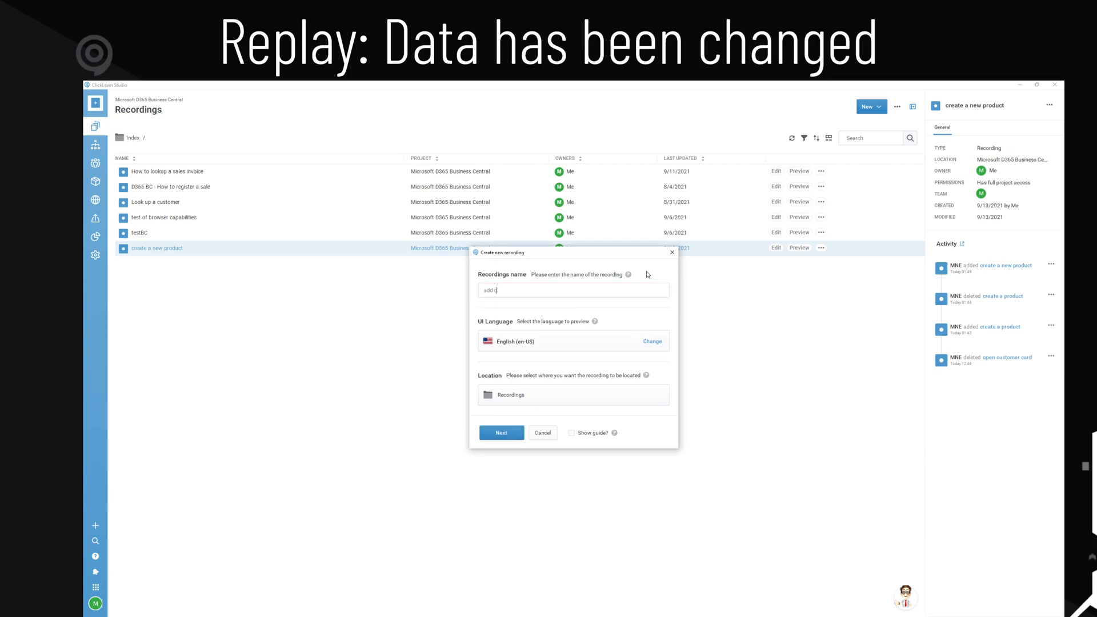
pyautogui.write('tact to cpportunity')
pyautogui.press('Return')
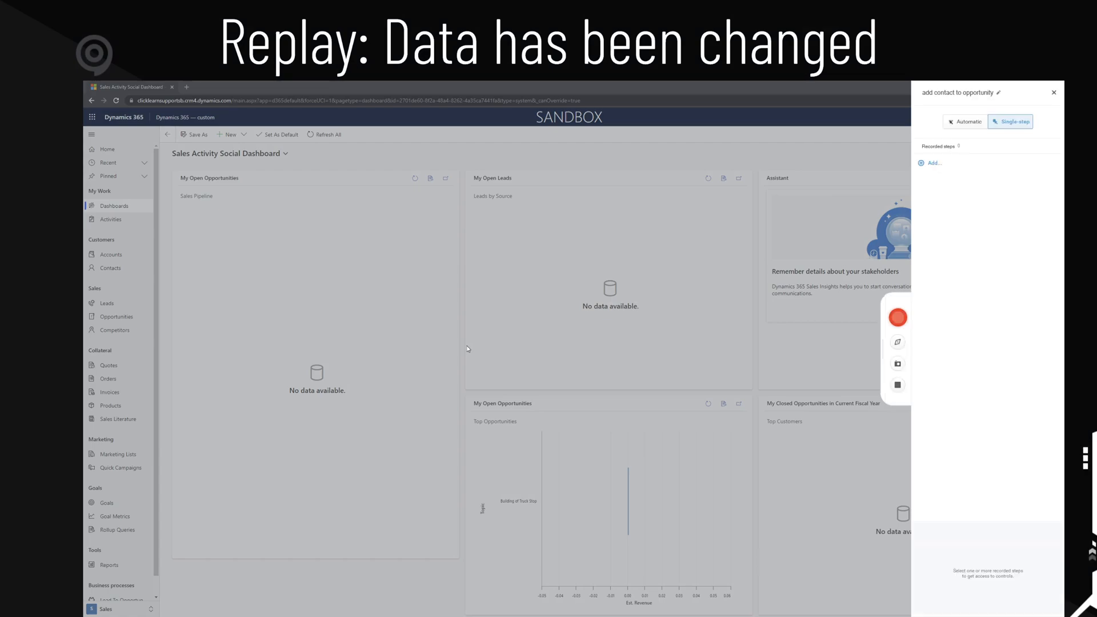
# Start capturing in Automatic mode and open the Building of Truck Stop opportunity.
pyautogui.click(960, 122)
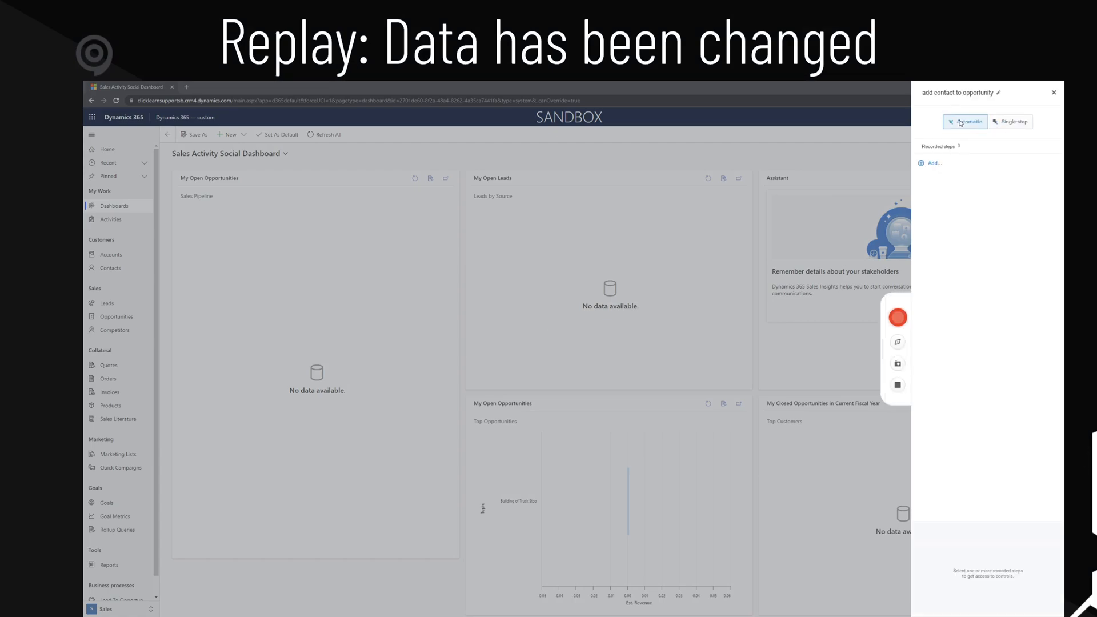
pyautogui.click(899, 316)
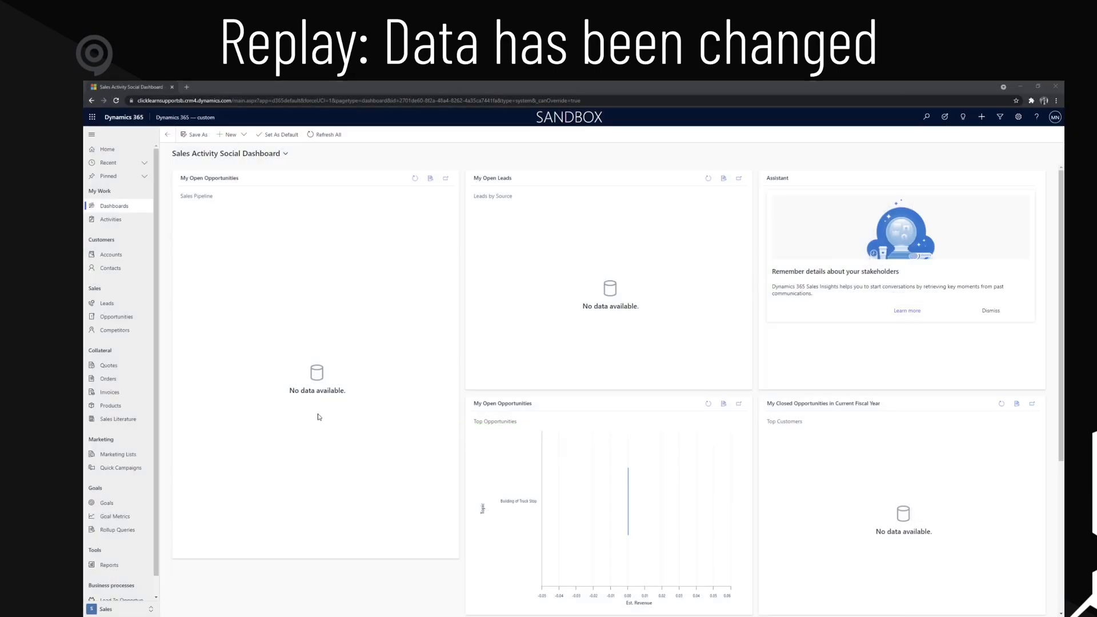
pyautogui.click(116, 317)
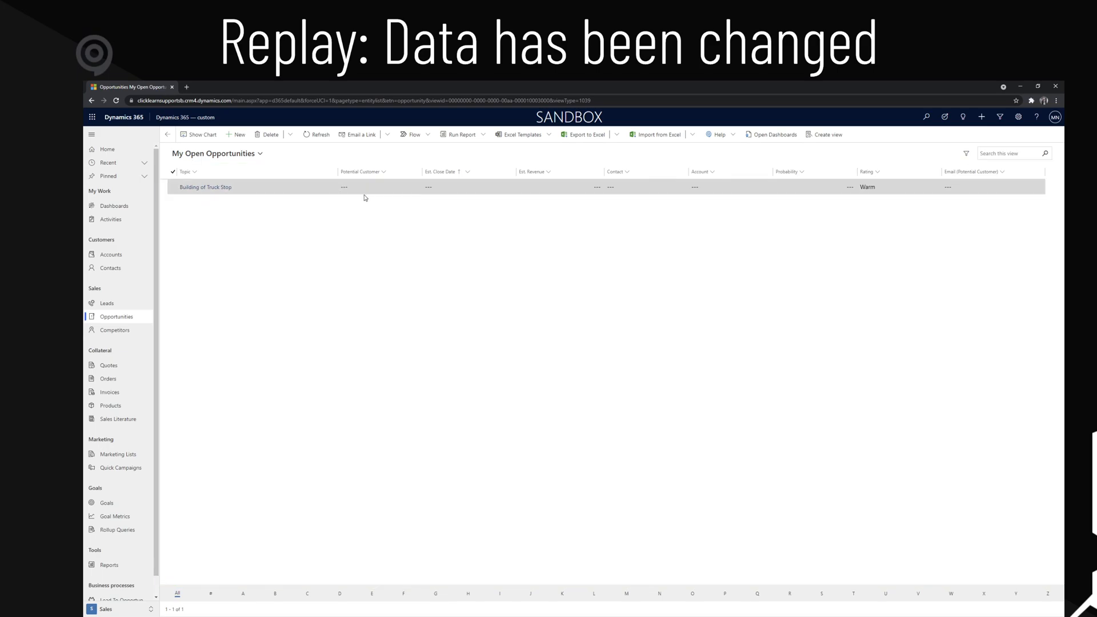
pyautogui.click(226, 188)
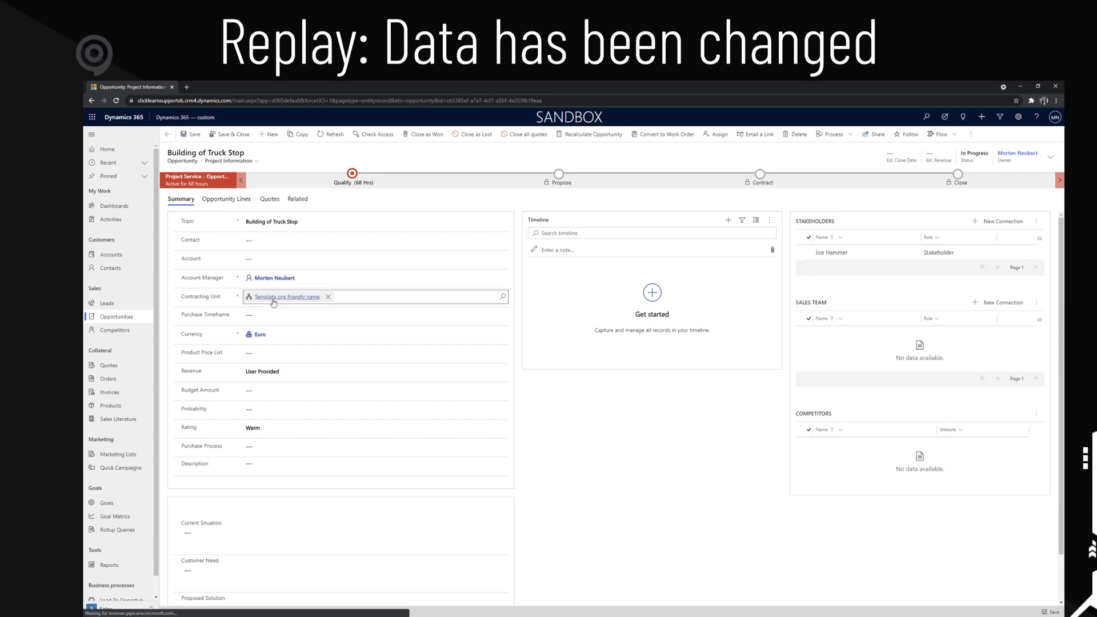
# Set the opportunity's Contact to the first contact among the recent contacts.
pyautogui.click(278, 239)
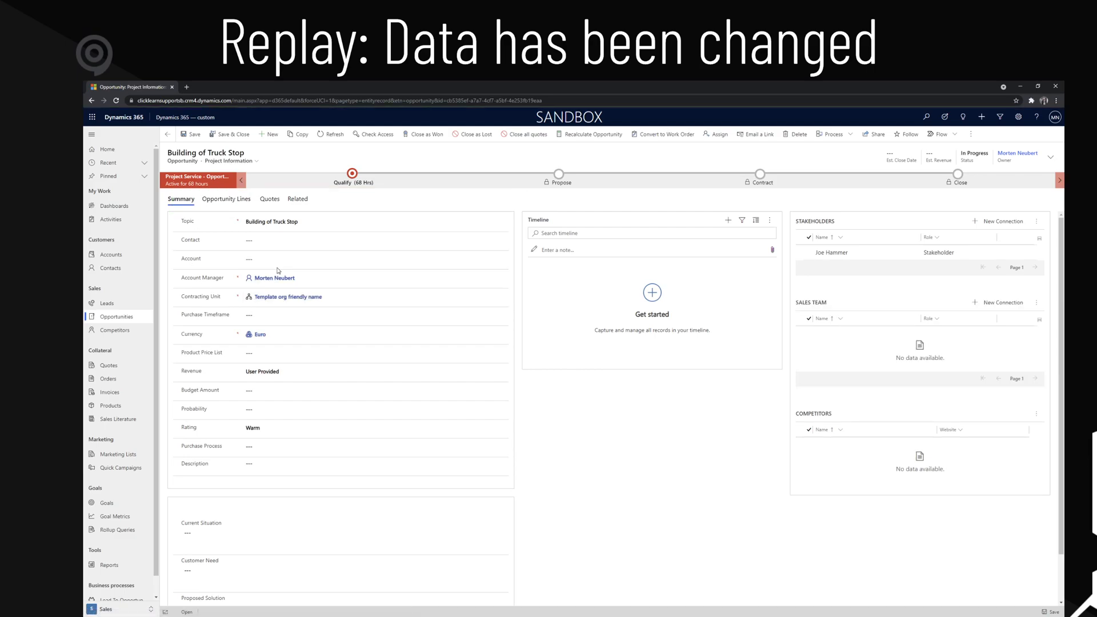
pyautogui.click(278, 239)
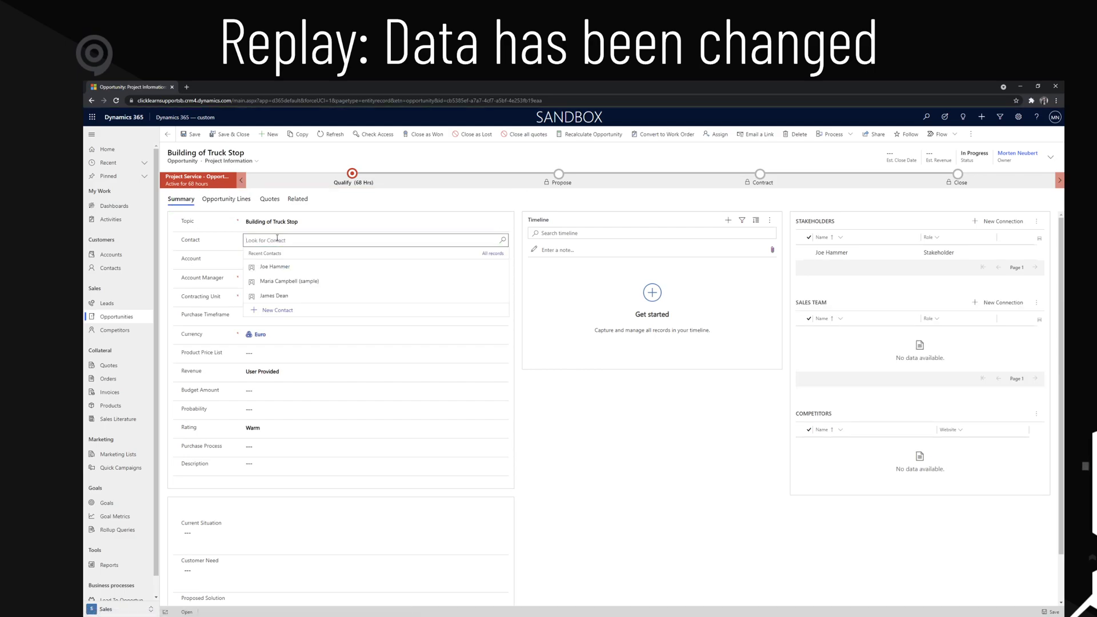
pyautogui.click(302, 271)
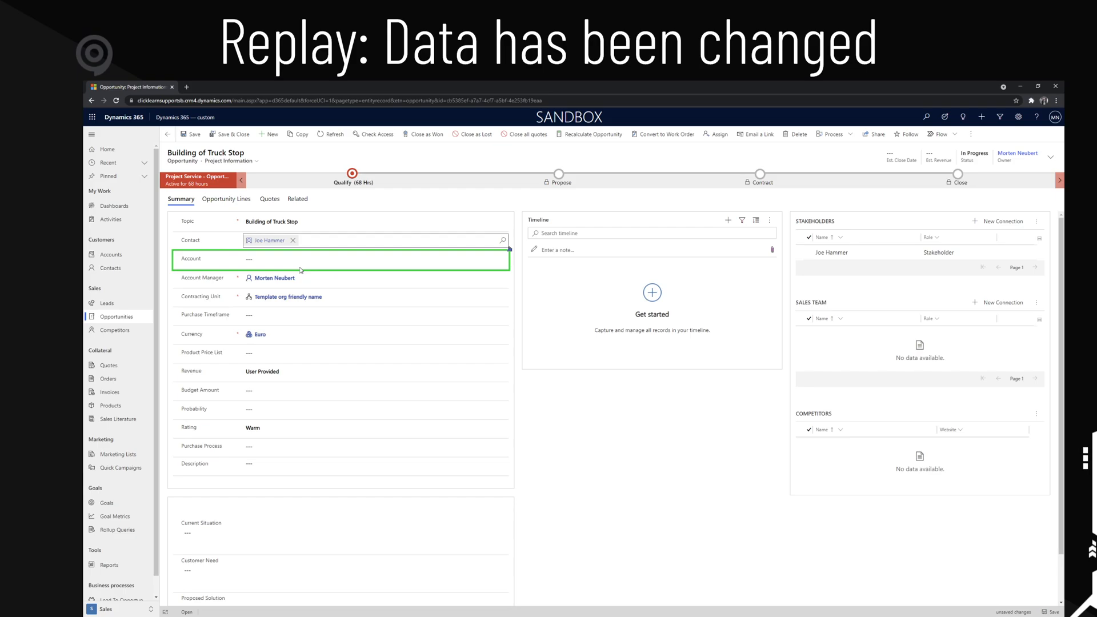
pyautogui.click(388, 377)
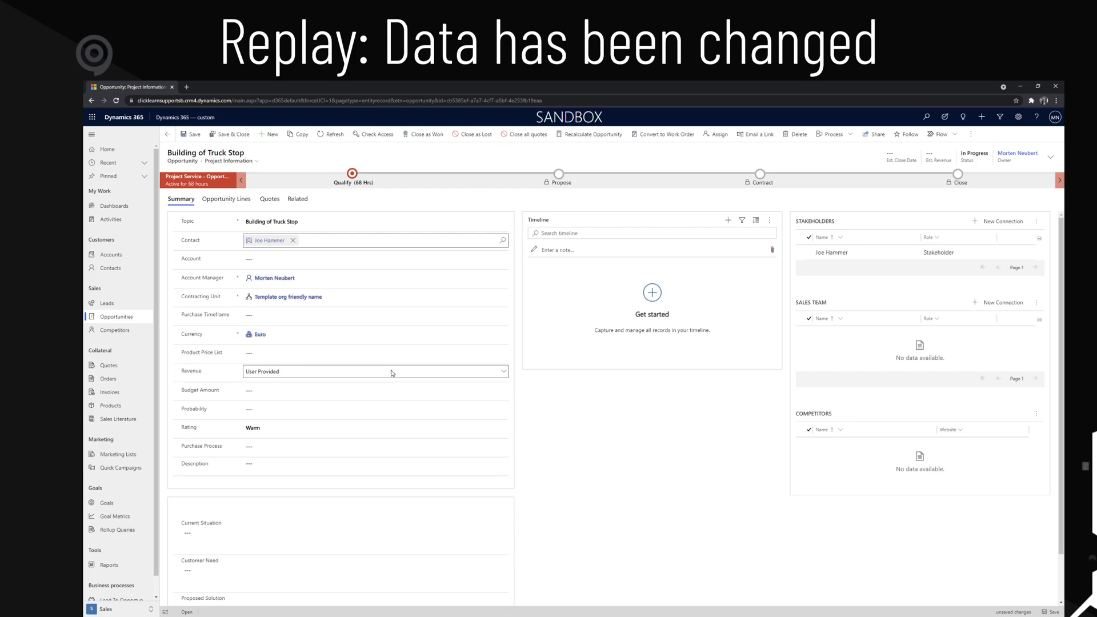
# Set the opportunity's Account to Joe's Hardware Store, and save and close the opportunity.
pyautogui.click(286, 264)
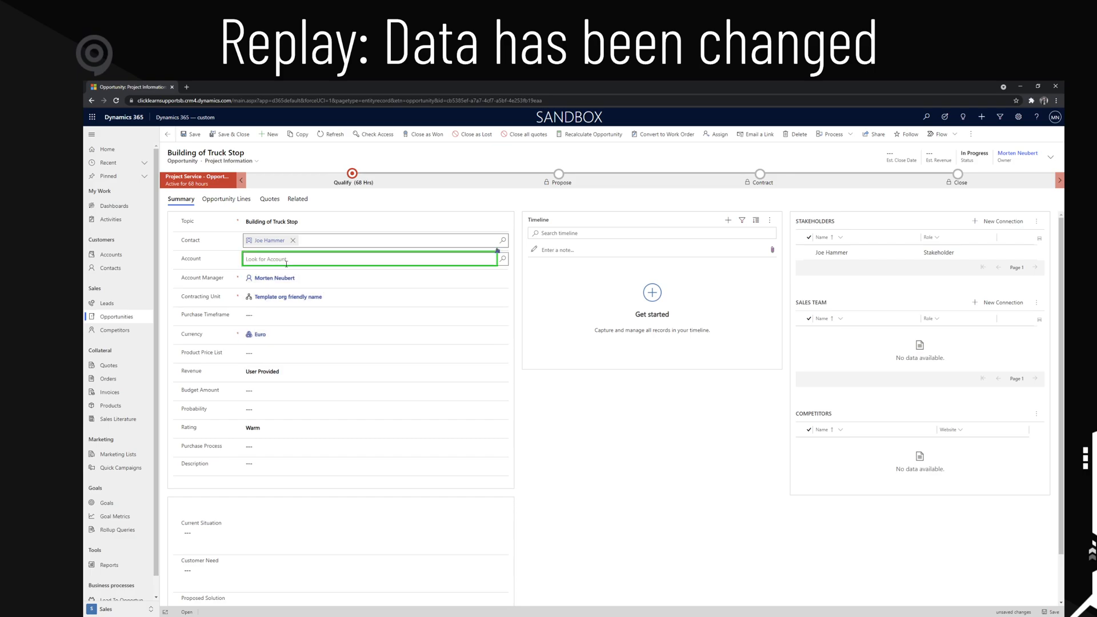
pyautogui.click(287, 262)
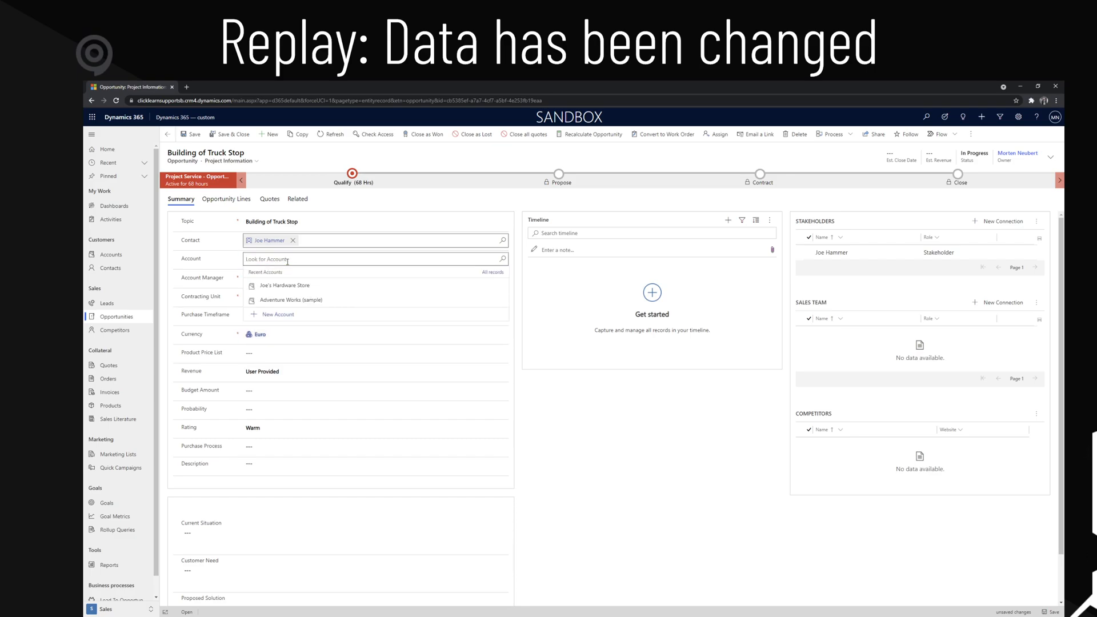
pyautogui.click(341, 288)
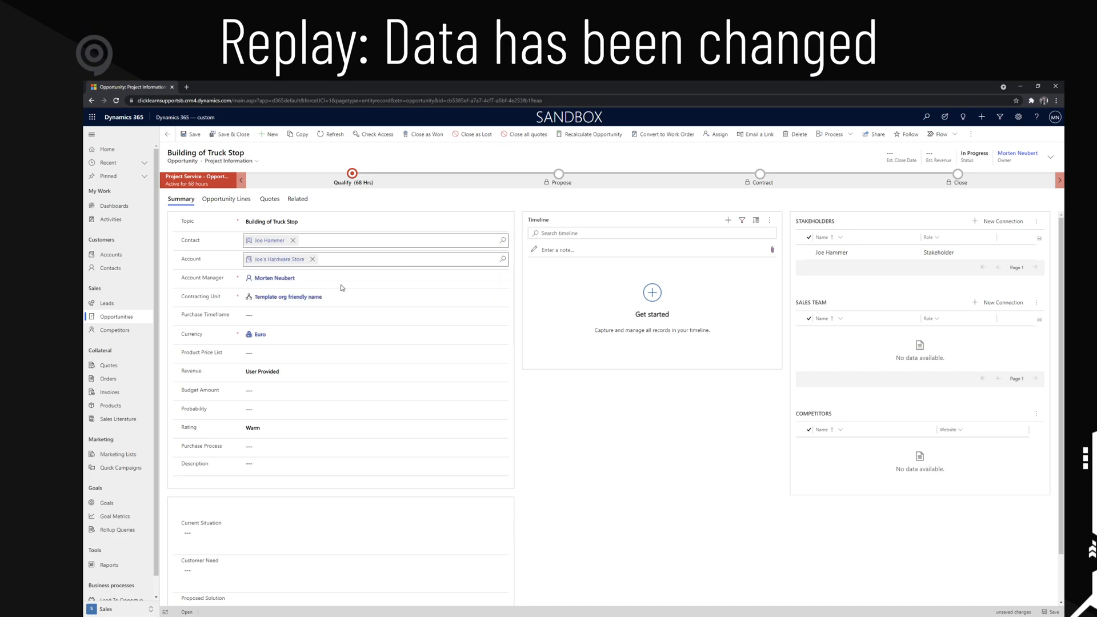
pyautogui.click(232, 135)
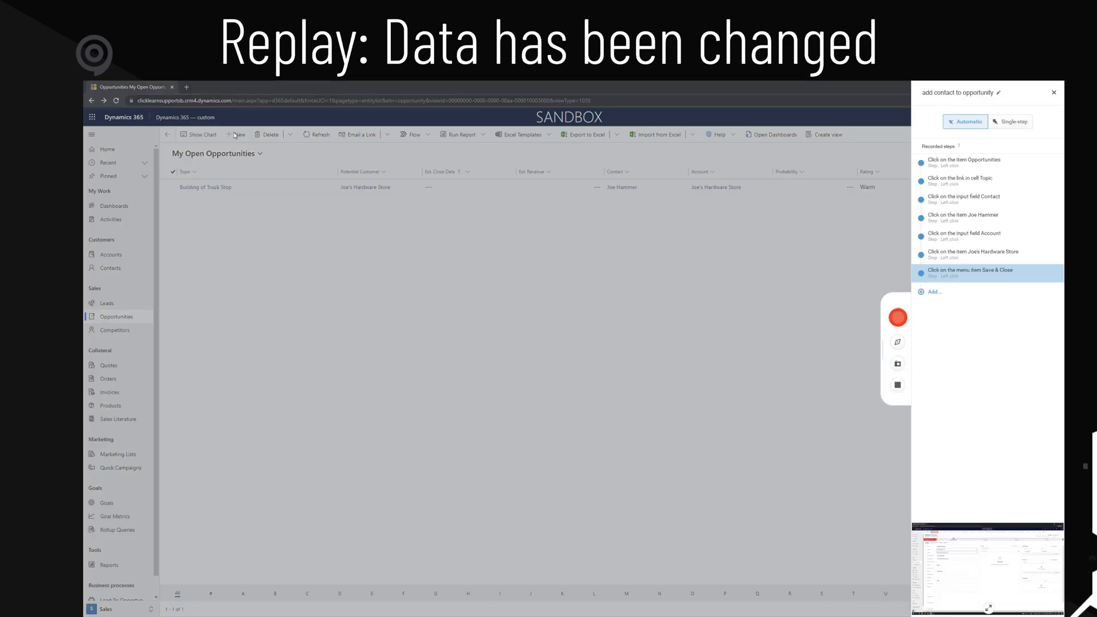
# Finish the recording and show its replay data in the Data editor, with the editor window enlarged.
pyautogui.click(898, 386)
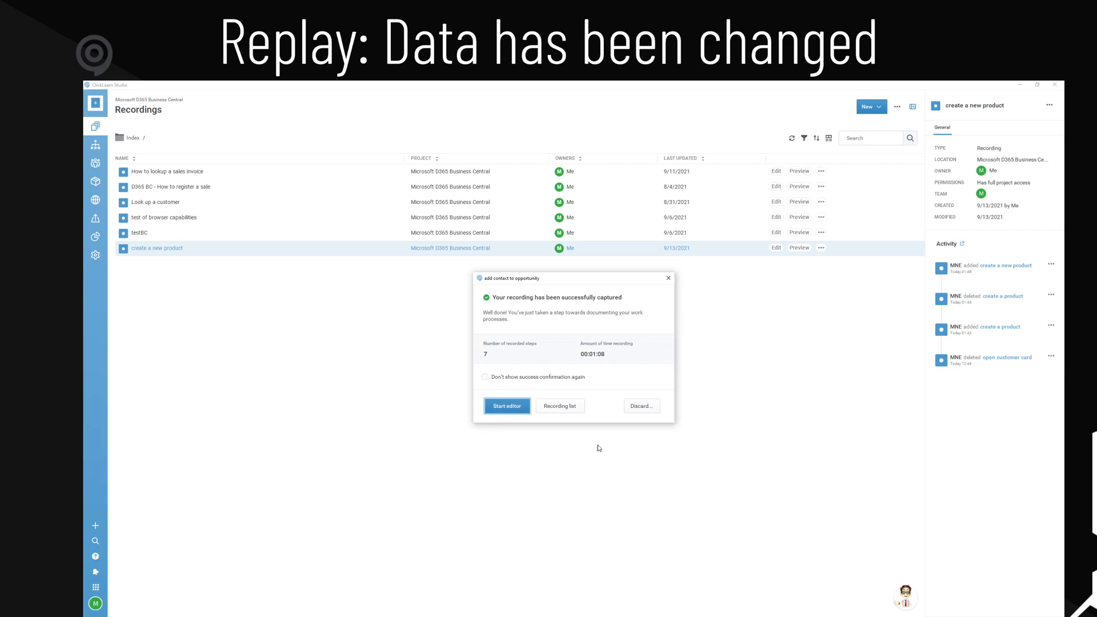
pyautogui.click(507, 406)
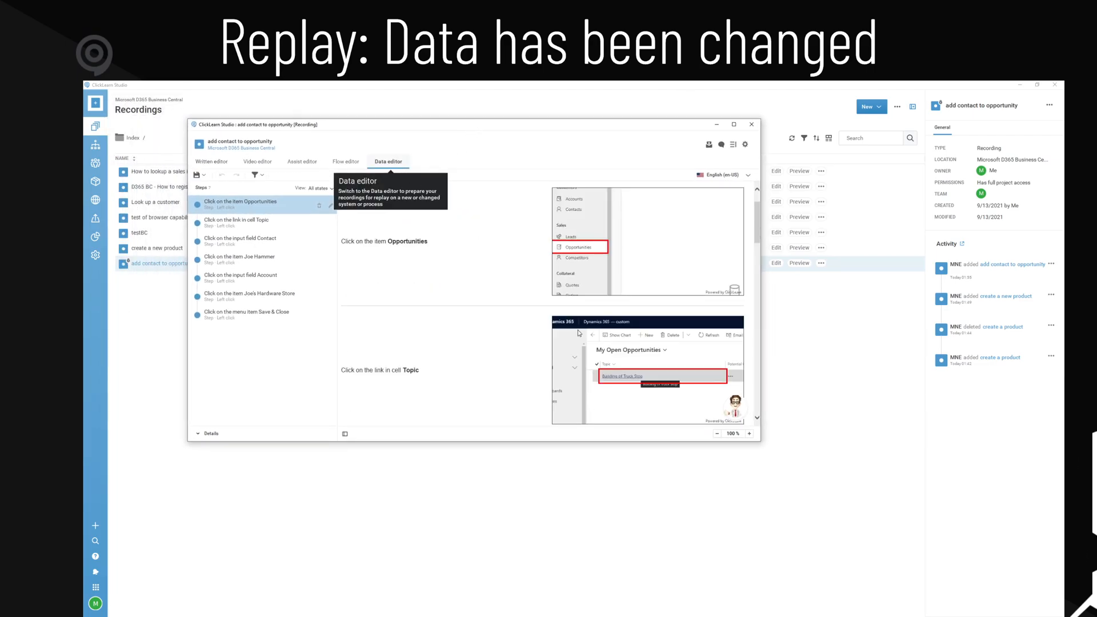
pyautogui.click(391, 161)
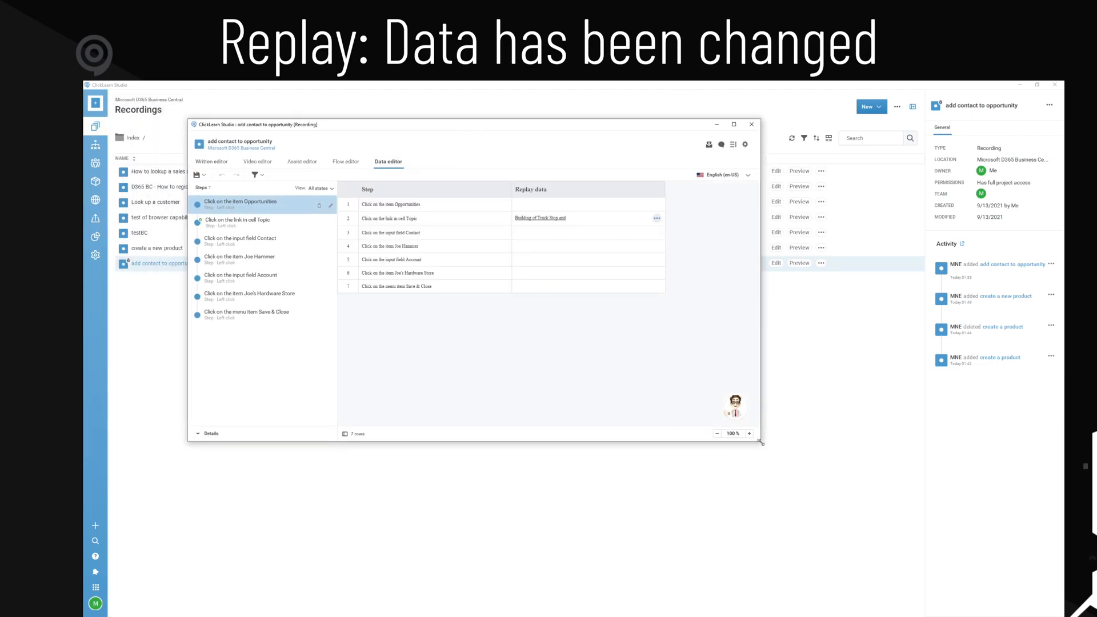
pyautogui.moveTo(760, 442); pyautogui.dragTo(934, 543)
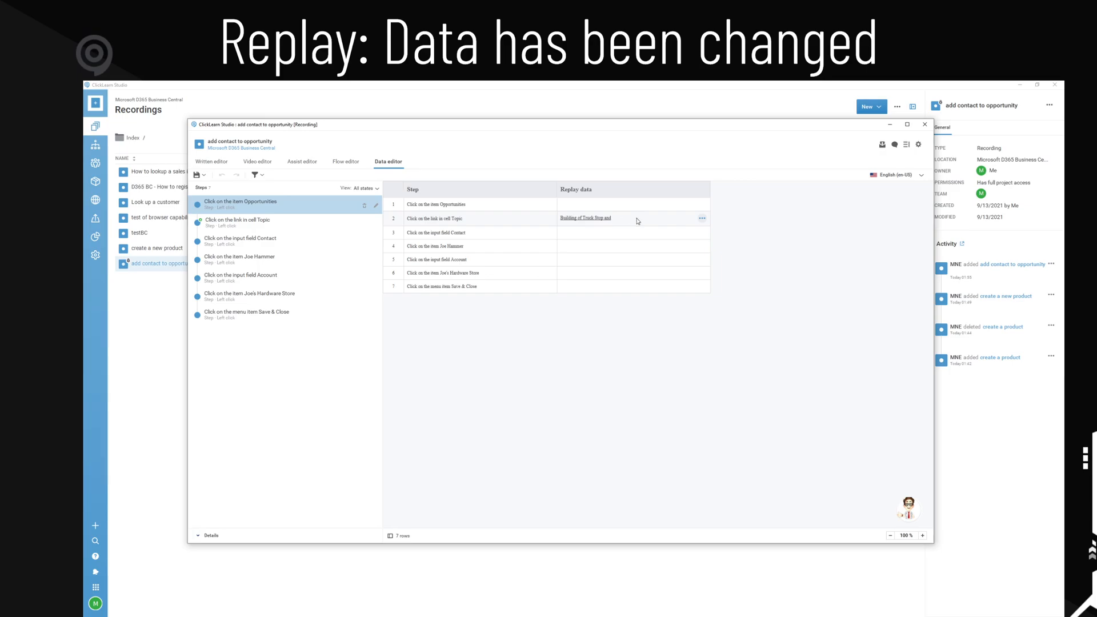
# Open the replay data of the Topic link step for editing and include all matching criteria, widening the Column column to read their names.
pyautogui.click(702, 219)
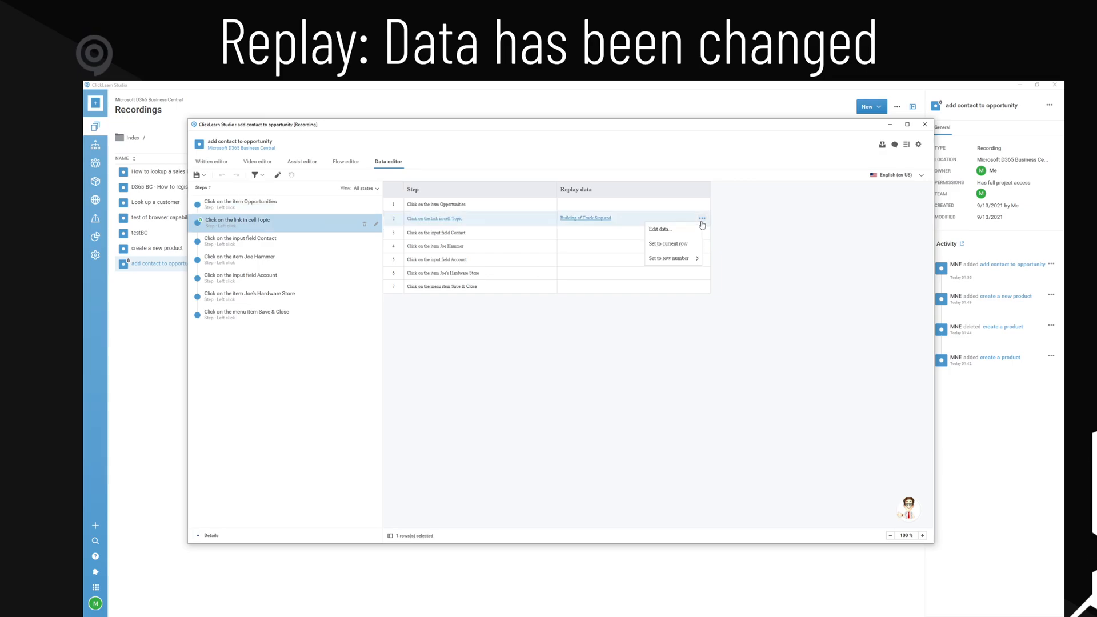
pyautogui.click(660, 228)
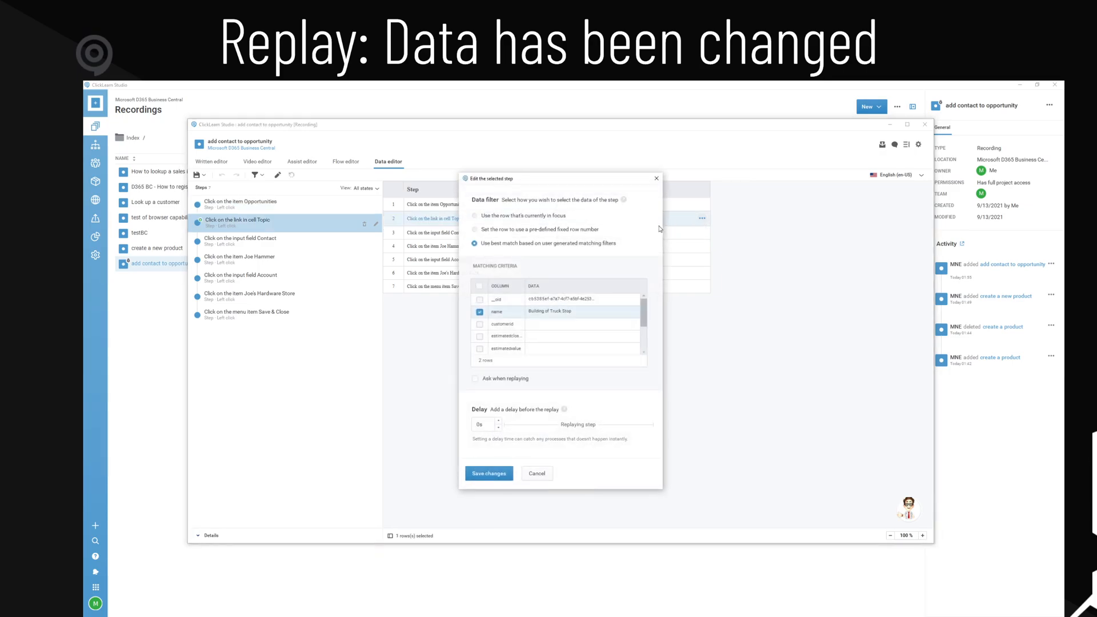
pyautogui.click(480, 287)
pyautogui.moveTo(541, 178); pyautogui.dragTo(370, 126)
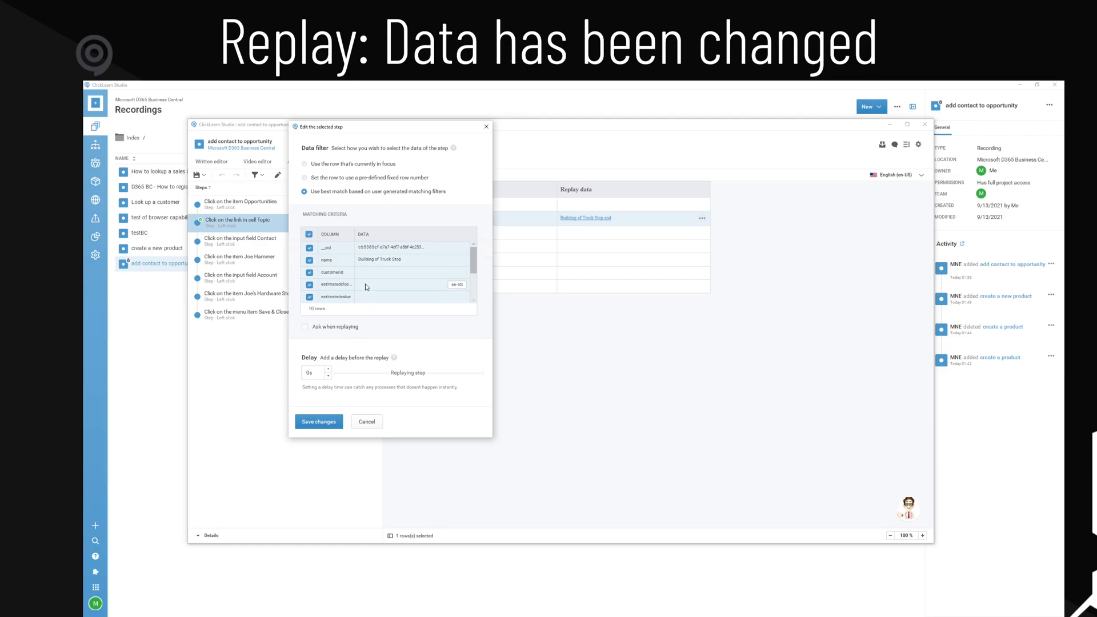
pyautogui.moveTo(474, 260); pyautogui.dragTo(474, 287)
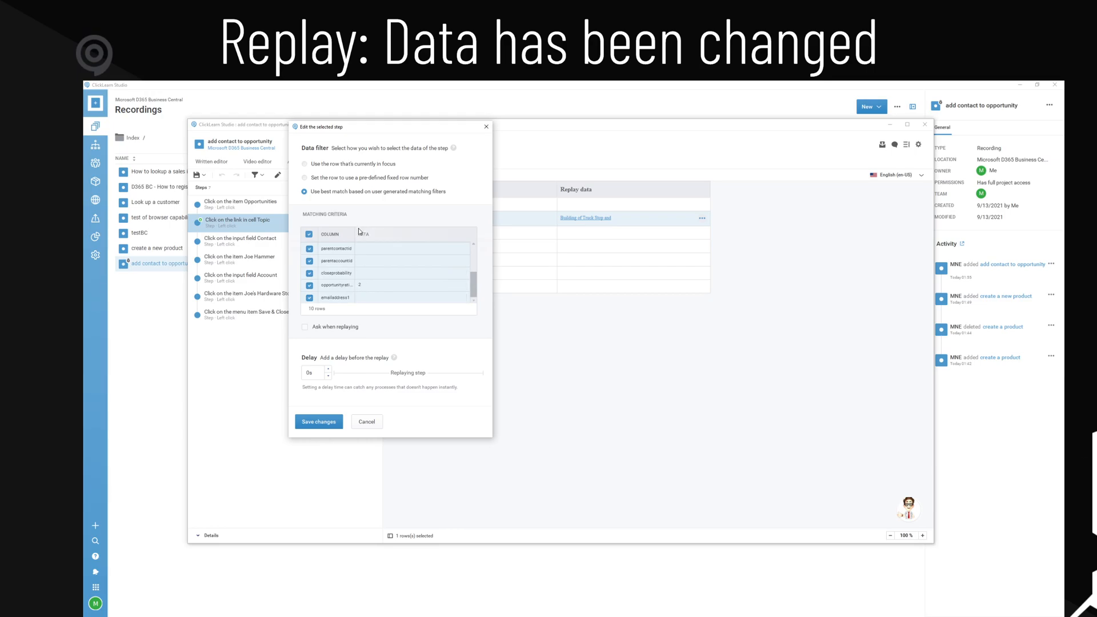
pyautogui.moveTo(353, 235); pyautogui.dragTo(405, 241)
pyautogui.moveTo(474, 293); pyautogui.dragTo(475, 261)
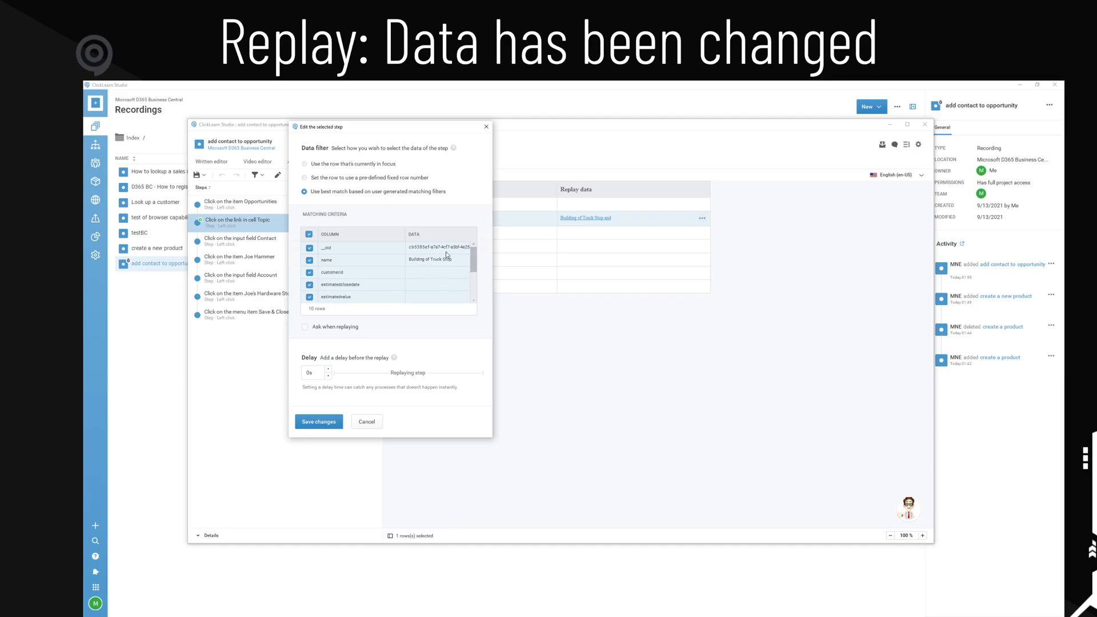
# Limit the matching criteria to name and opportunityratingcode, and set the opportunityratingcode value to 3.
pyautogui.click(309, 235)
pyautogui.click(309, 260)
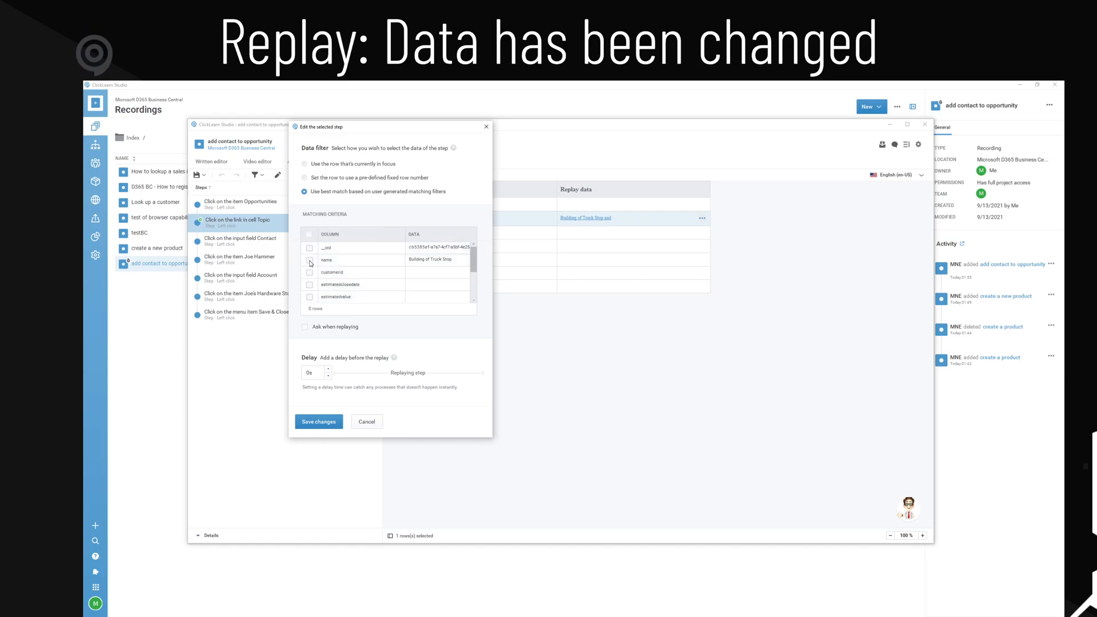
pyautogui.scroll(-3, 470, 260)
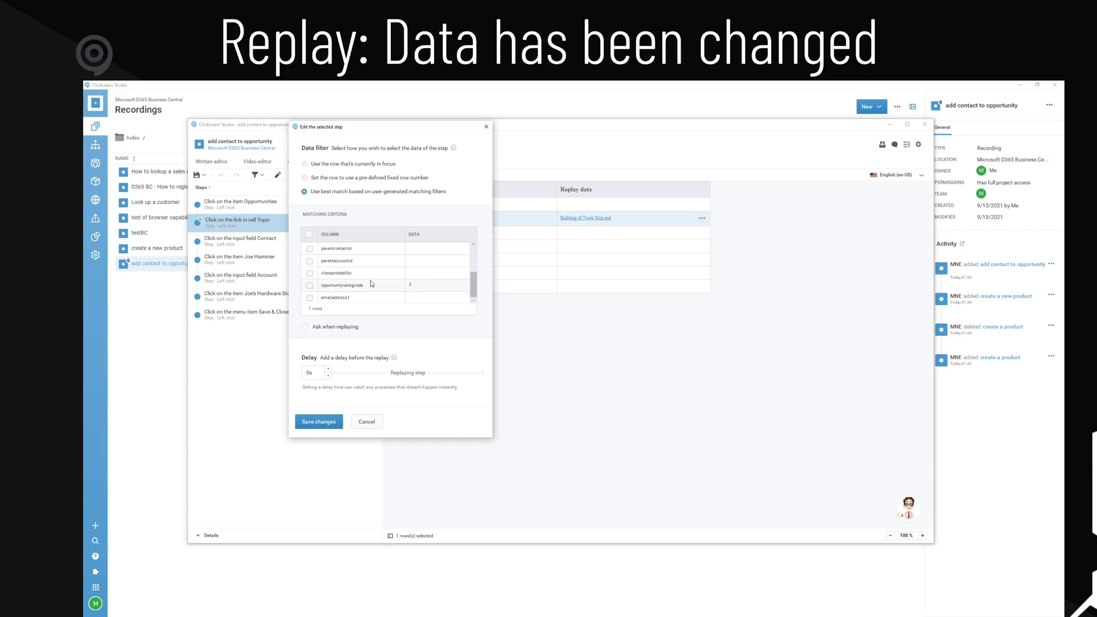
pyautogui.click(310, 285)
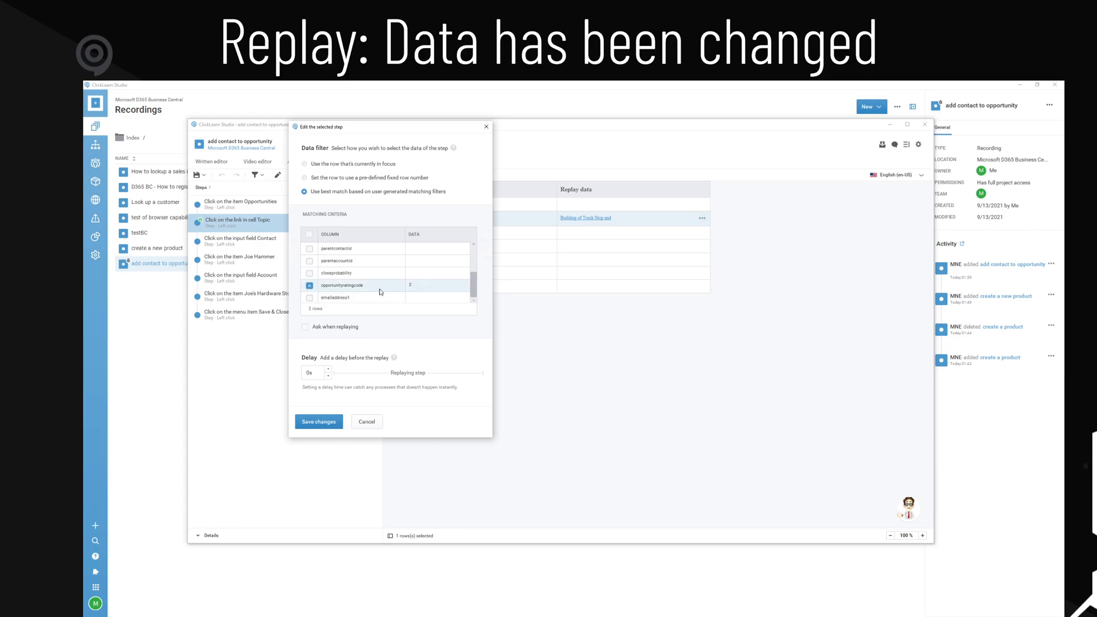
pyautogui.click(420, 287)
pyautogui.write('3')
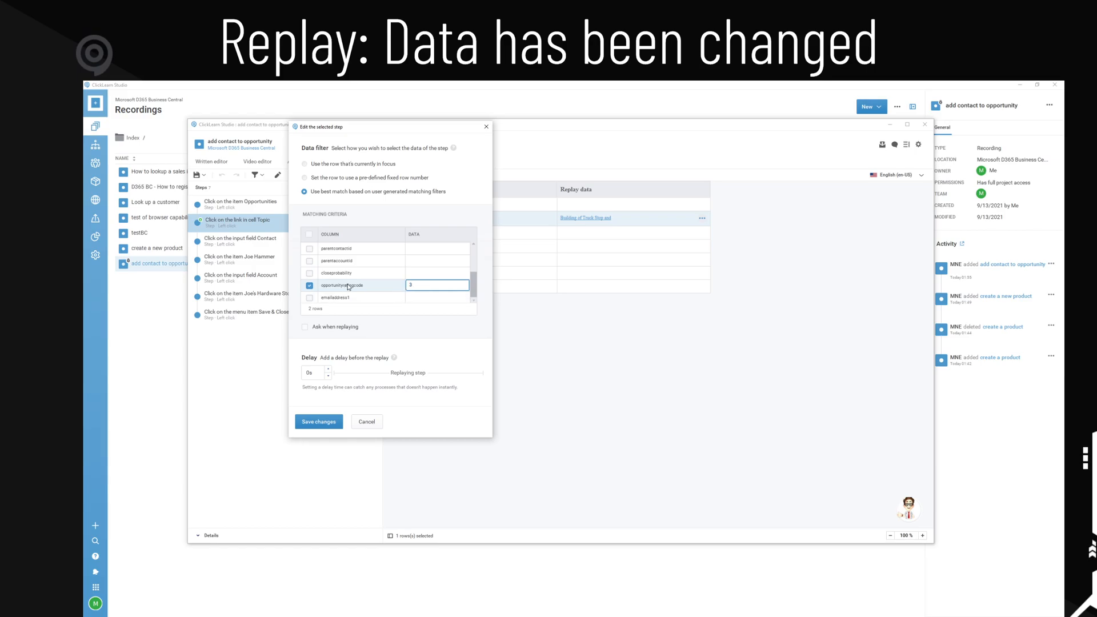
# Set the opportunityratingcode value back to 2 and include all matching criteria.
pyautogui.click(423, 290)
pyautogui.press('BackSpace')
pyautogui.write('2')
pyautogui.click(311, 236)
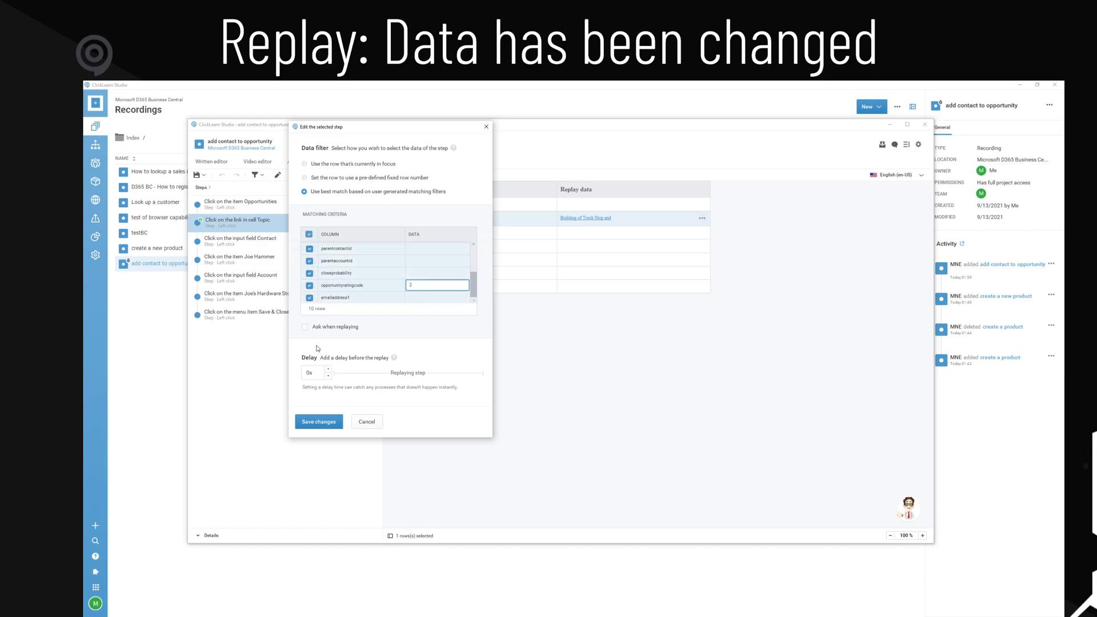
pyautogui.scroll(5, 377, 274)
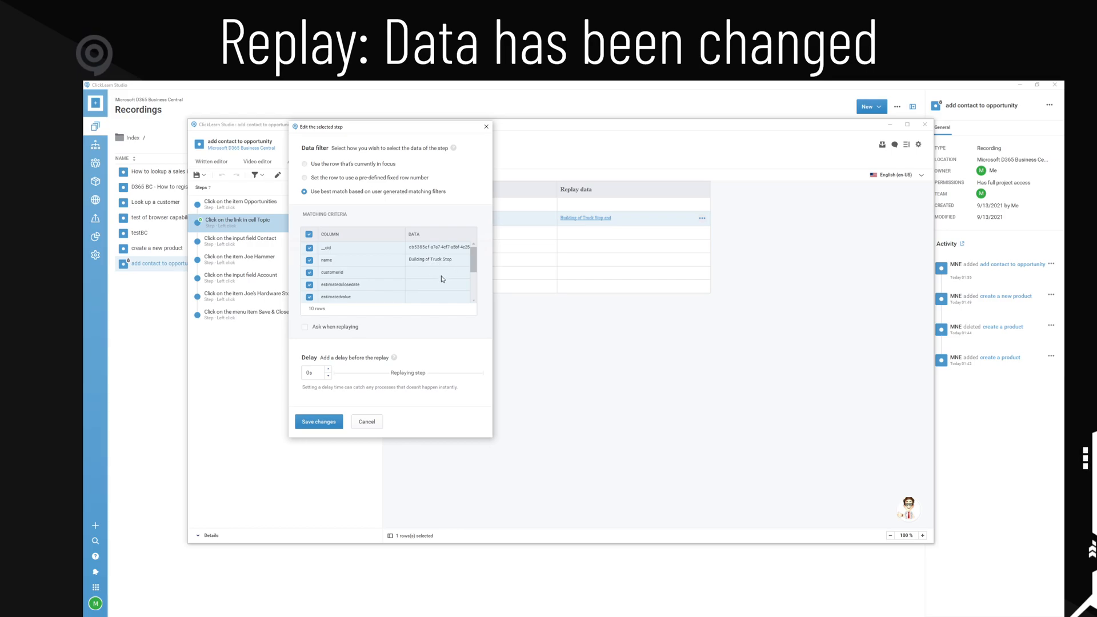
# Save the Topic link step's matching criteria and close the recording editor, saving the recording.
pyautogui.click(319, 422)
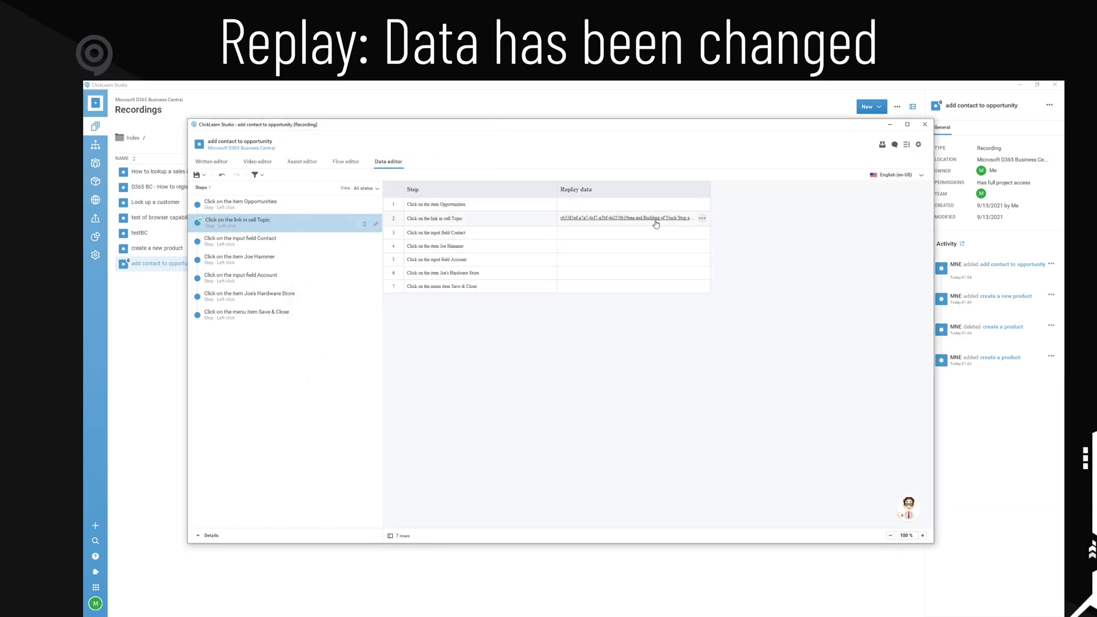
pyautogui.doubleClick(195, 125)
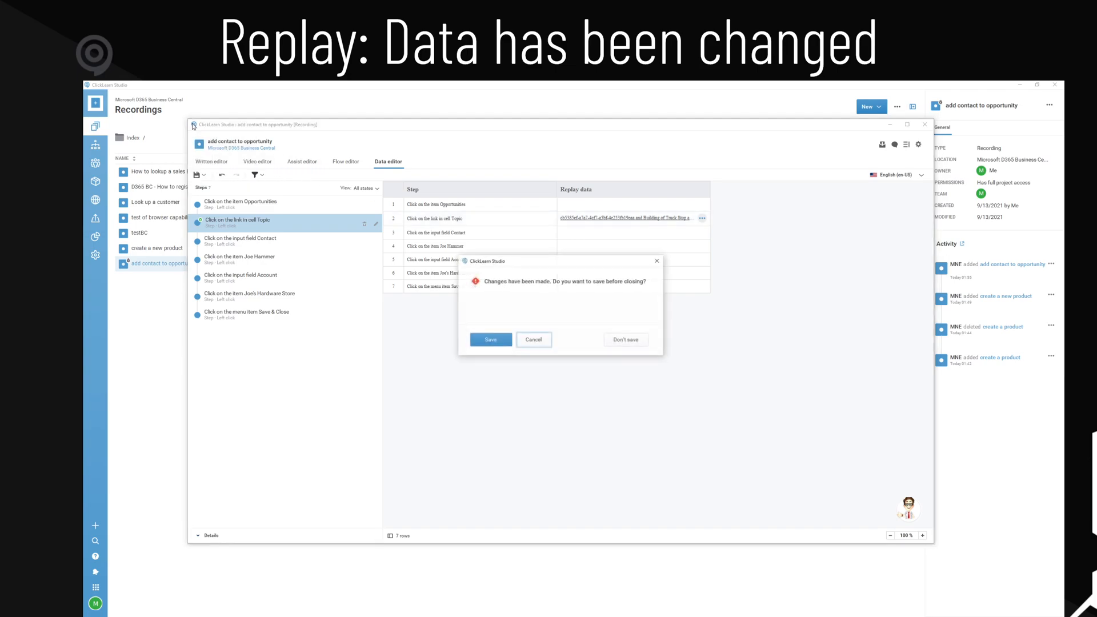
pyautogui.click(507, 343)
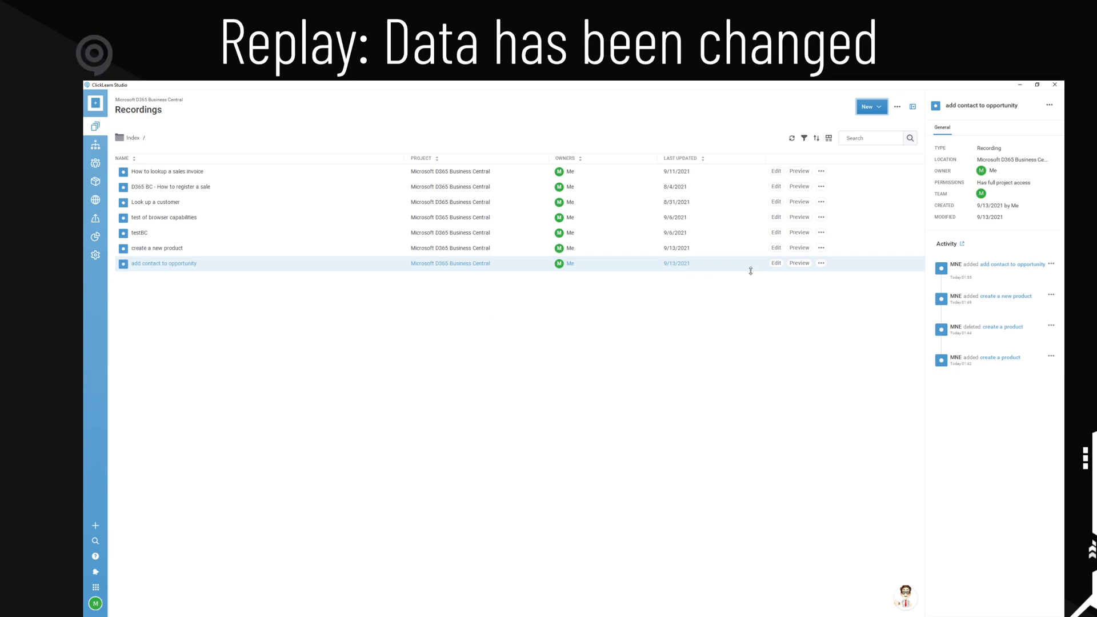
# Replay the add contact to opportunity recording in English (en-US) and stop the replay at the Topic link step.
pyautogui.click(821, 264)
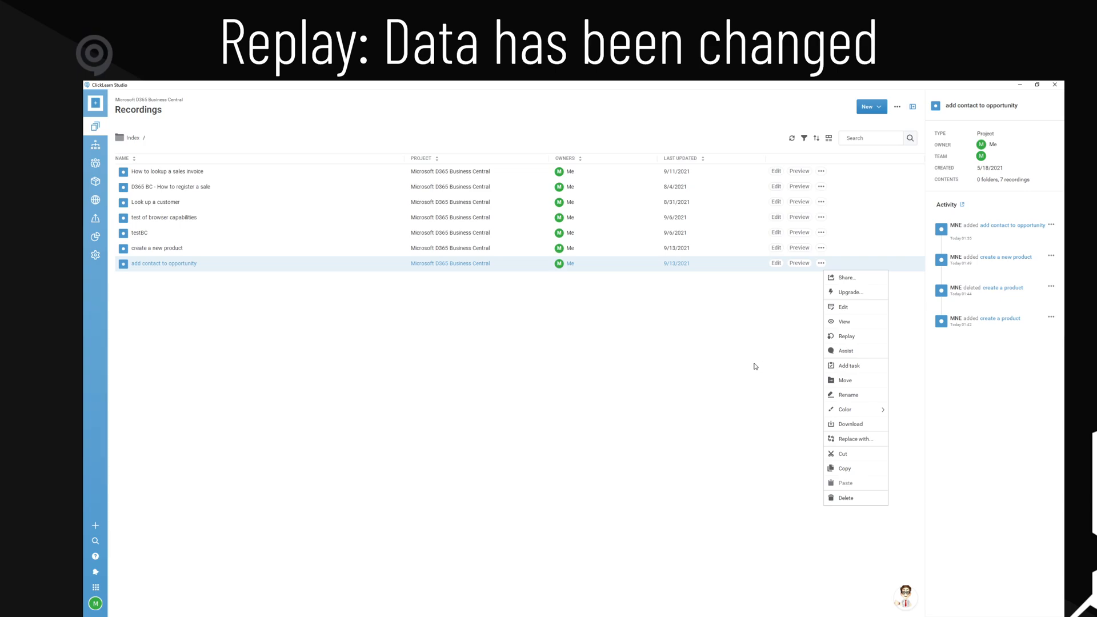
pyautogui.click(781, 353)
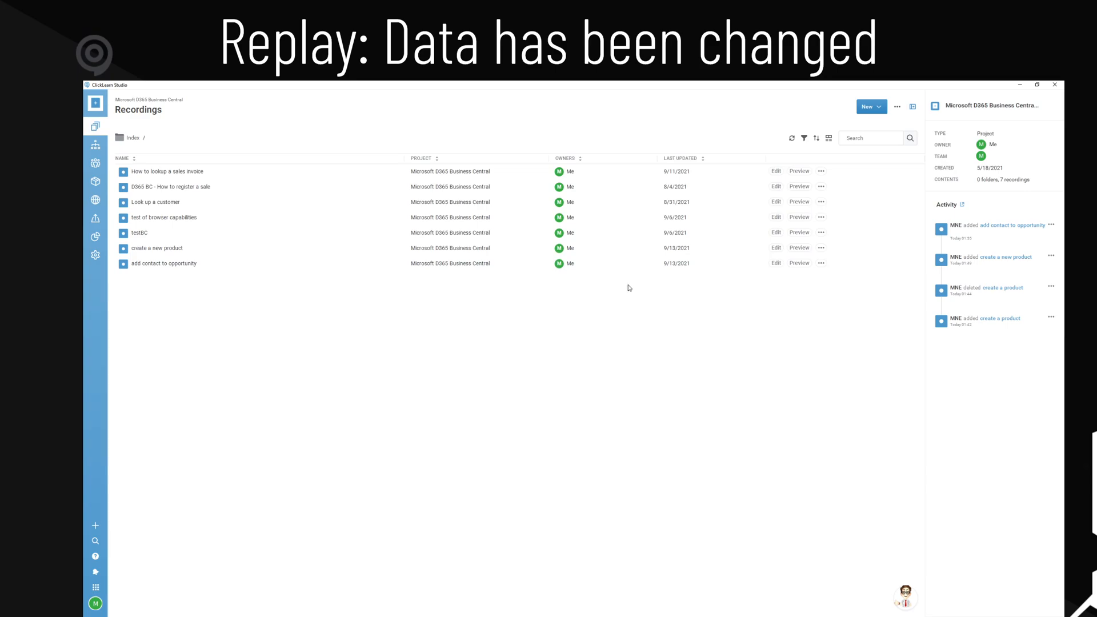
pyautogui.click(700, 264)
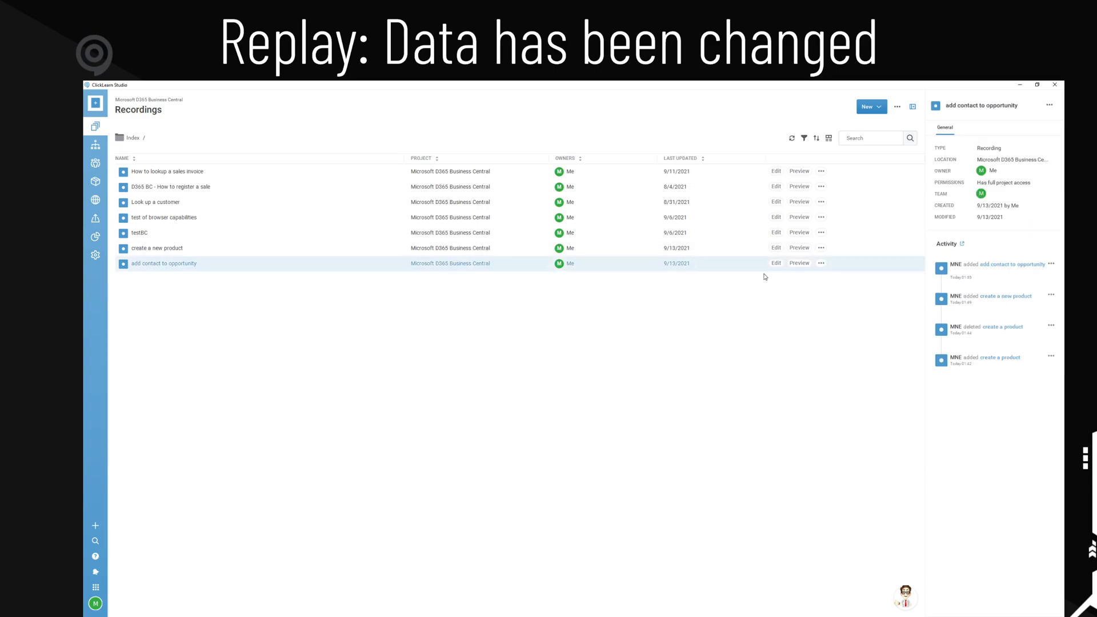
pyautogui.click(821, 263)
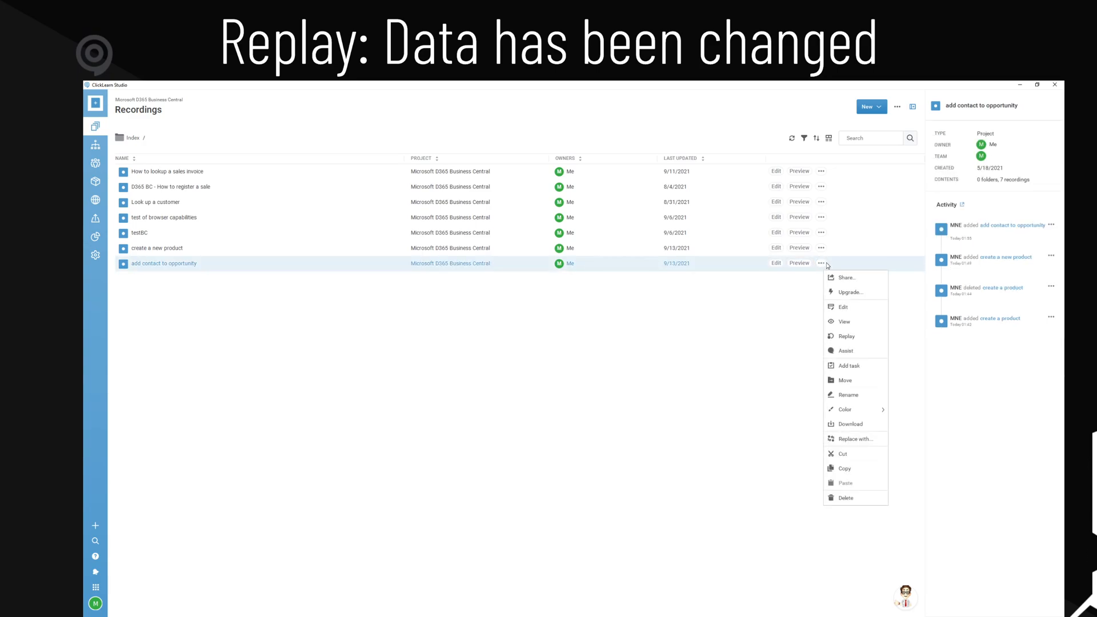
pyautogui.click(848, 337)
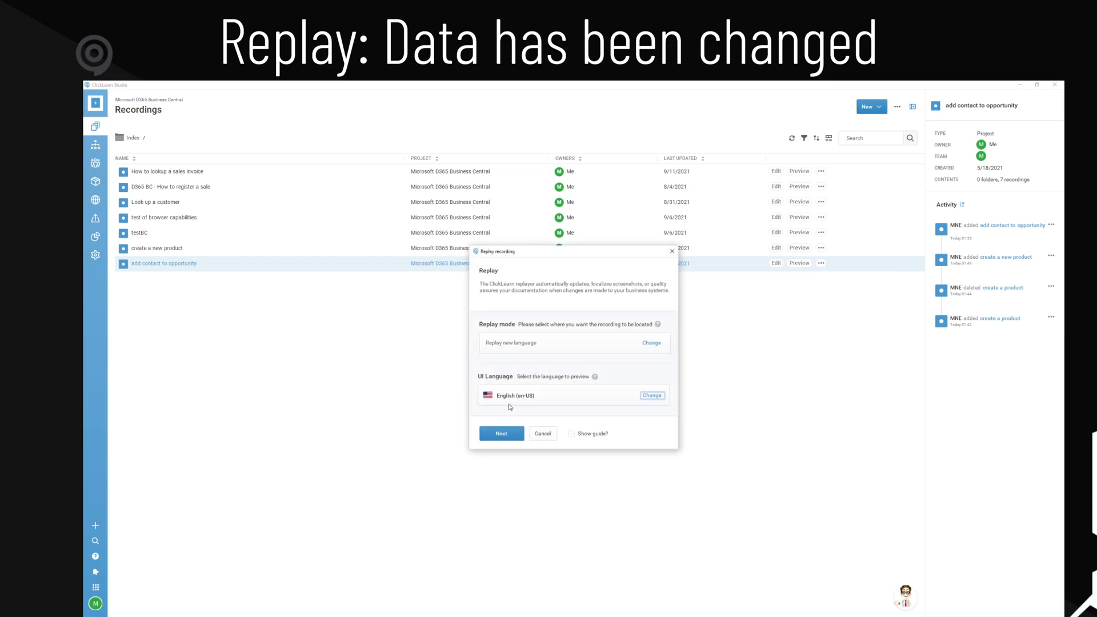
pyautogui.click(506, 438)
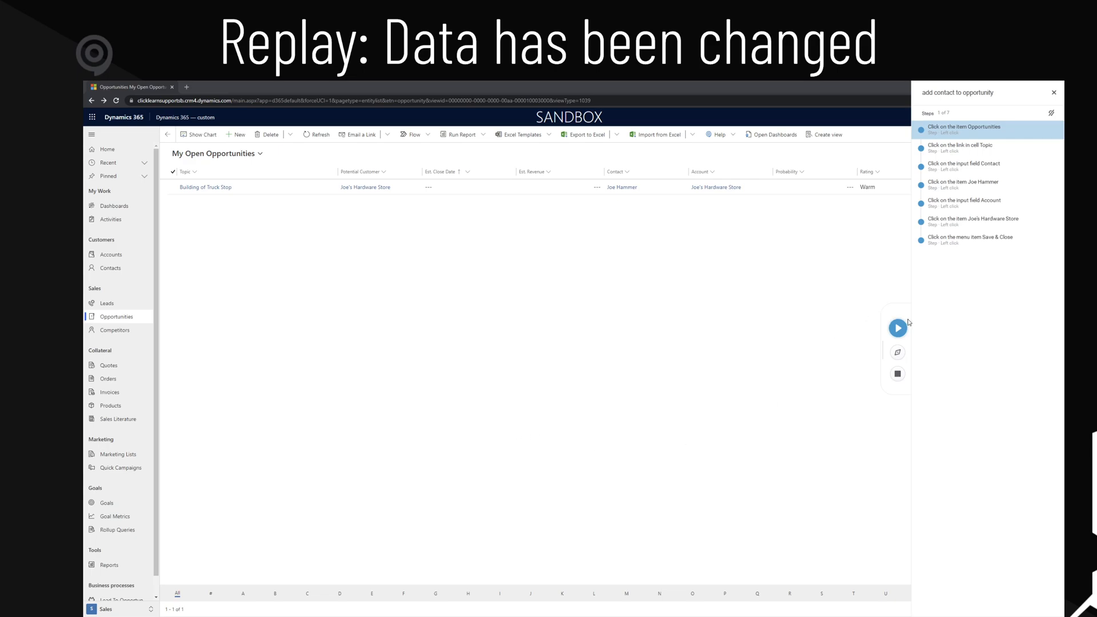
pyautogui.click(902, 327)
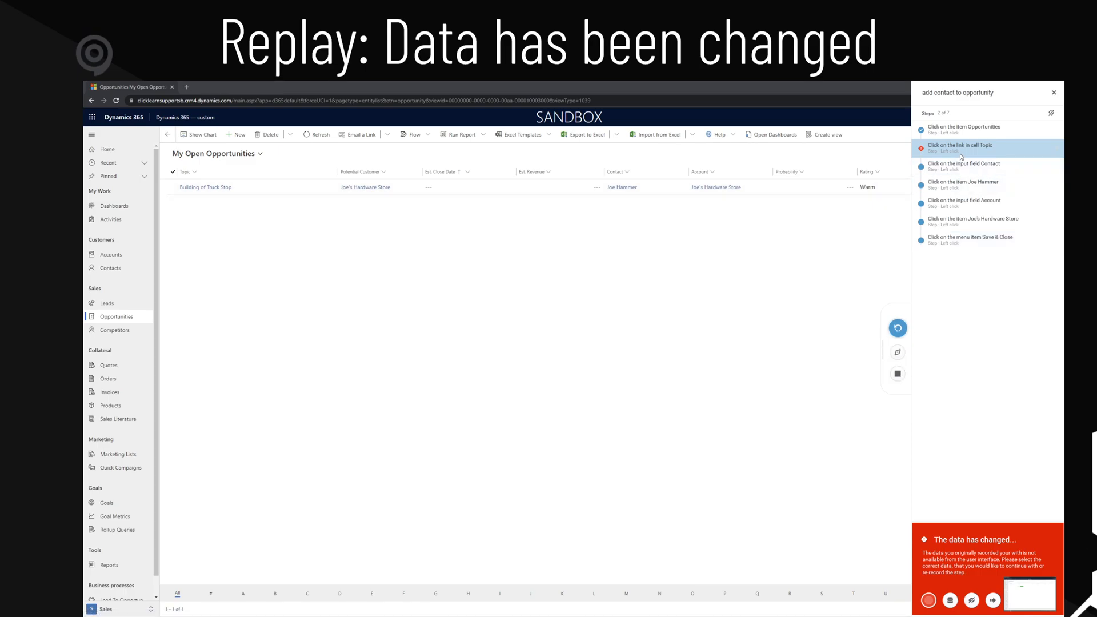
pyautogui.click(898, 375)
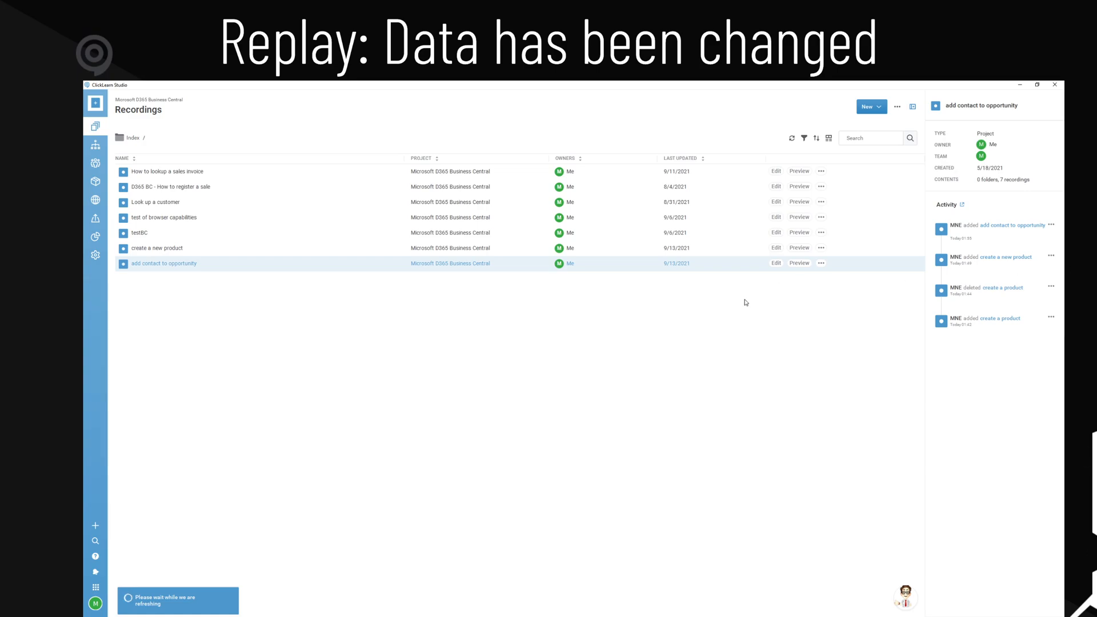
# Refresh the recordings, reopen add contact to opportunity in the Data editor, and open the Topic link step's replay data for editing.
pyautogui.click(793, 142)
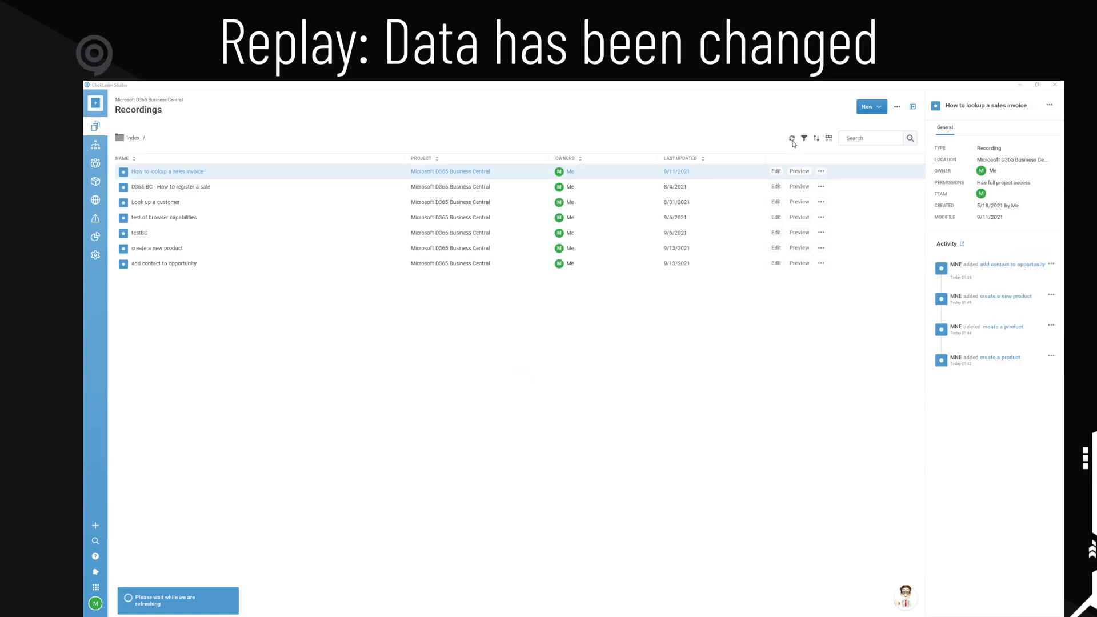
pyautogui.doubleClick(600, 266)
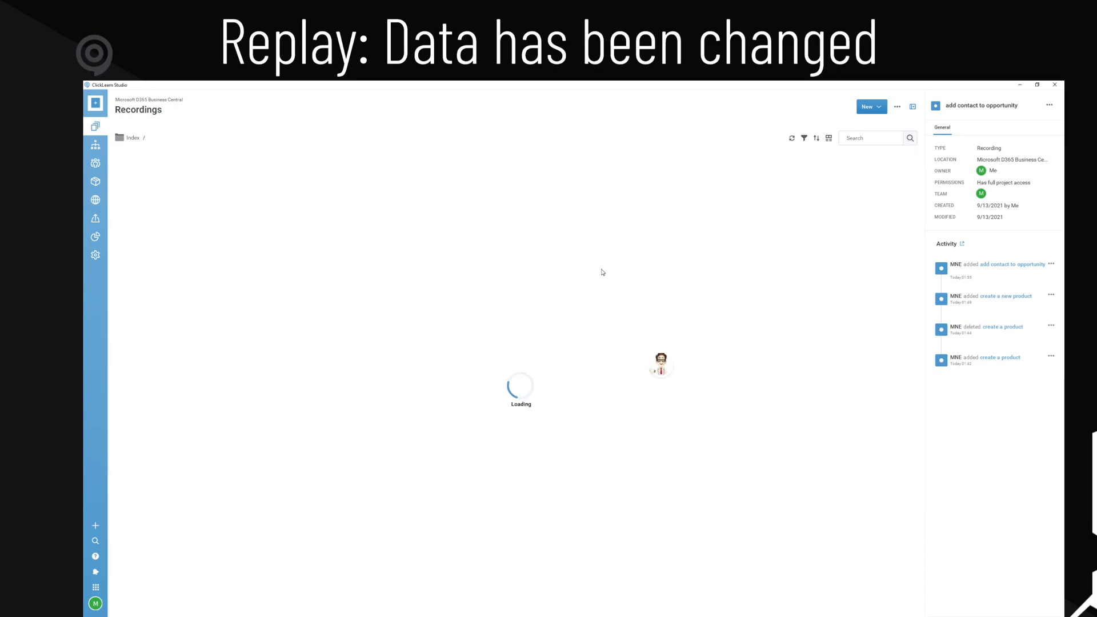
pyautogui.scroll(-3, 603, 272)
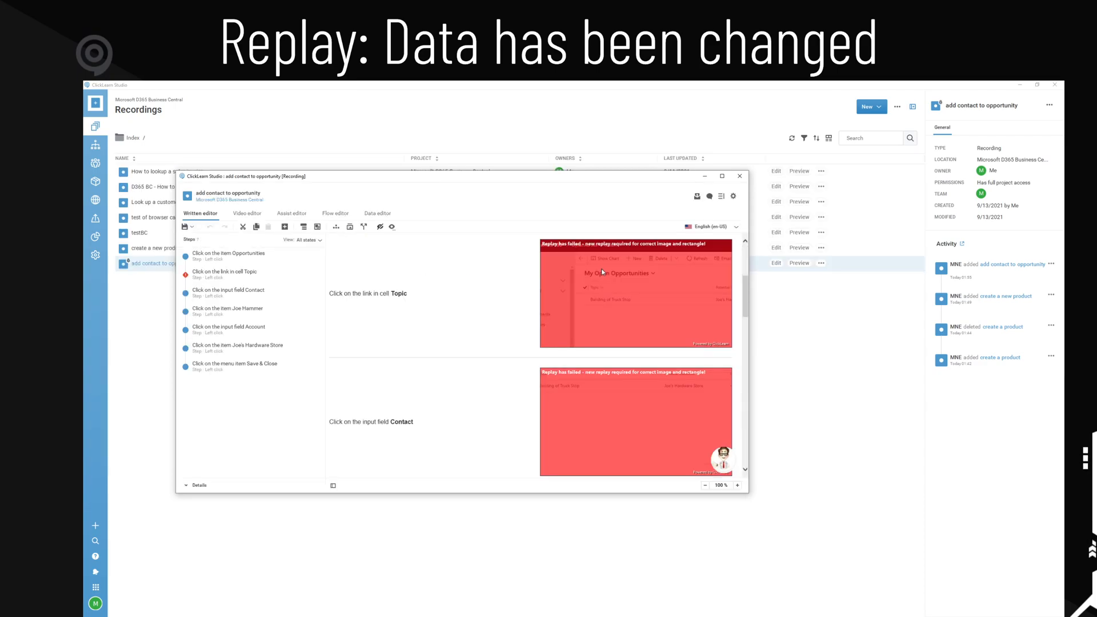
pyautogui.click(389, 215)
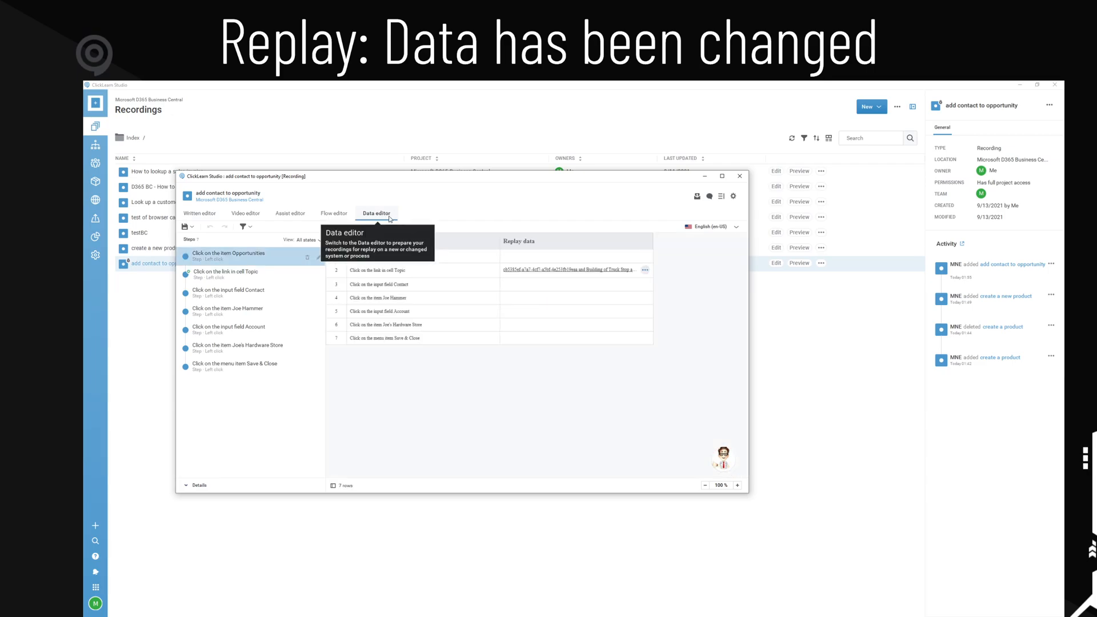
pyautogui.click(646, 271)
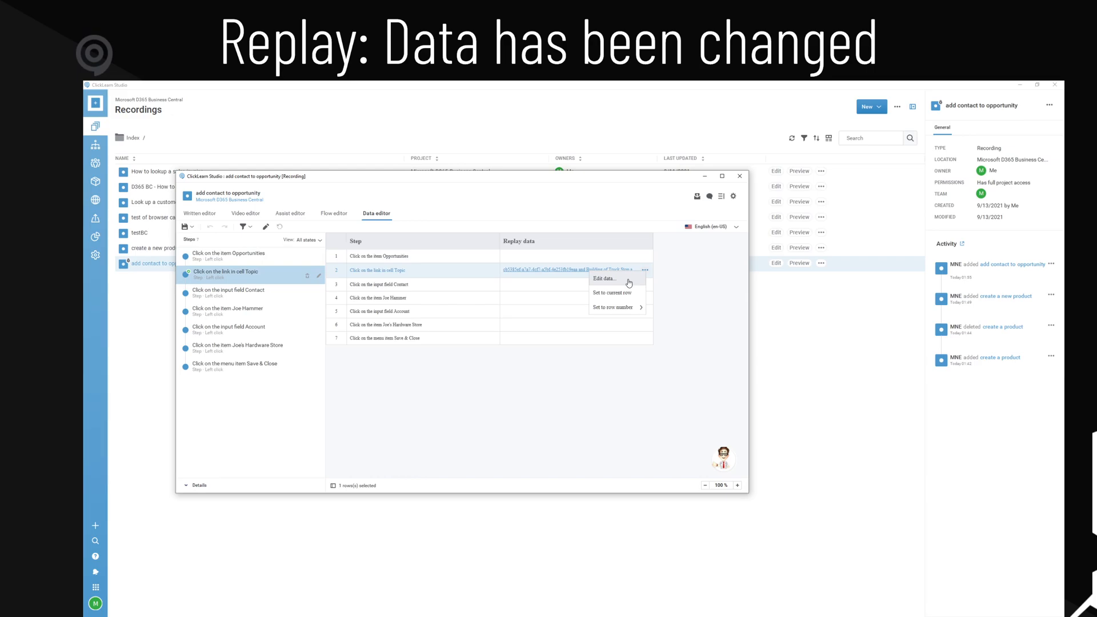
pyautogui.click(606, 278)
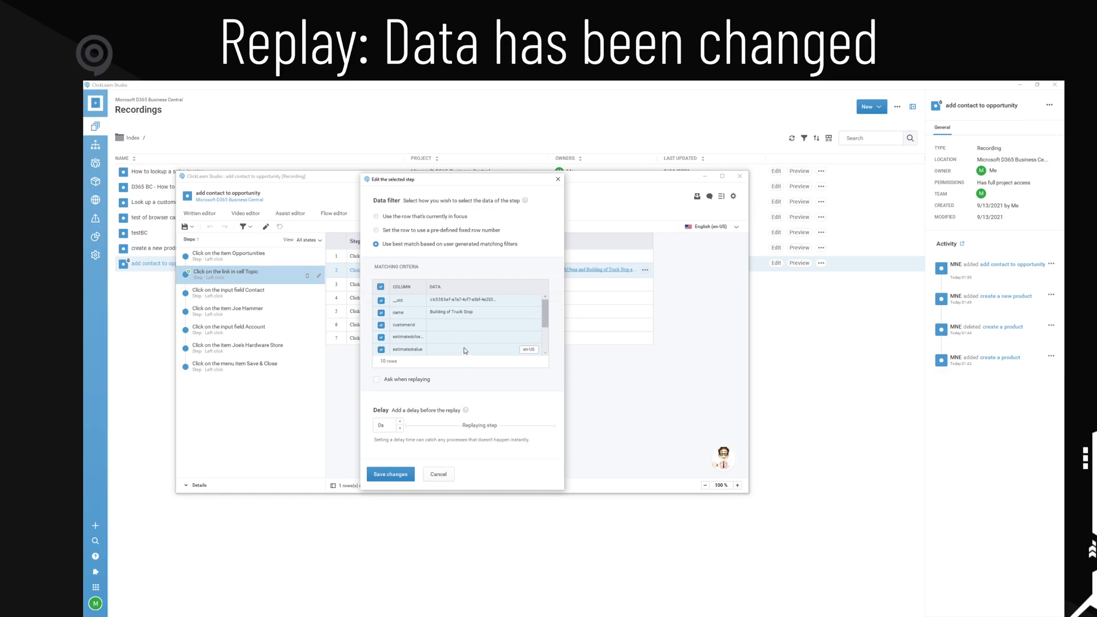
# Limit the best-match criteria to name only, apply the change, and close the editor, saving the recording.
pyautogui.click(380, 287)
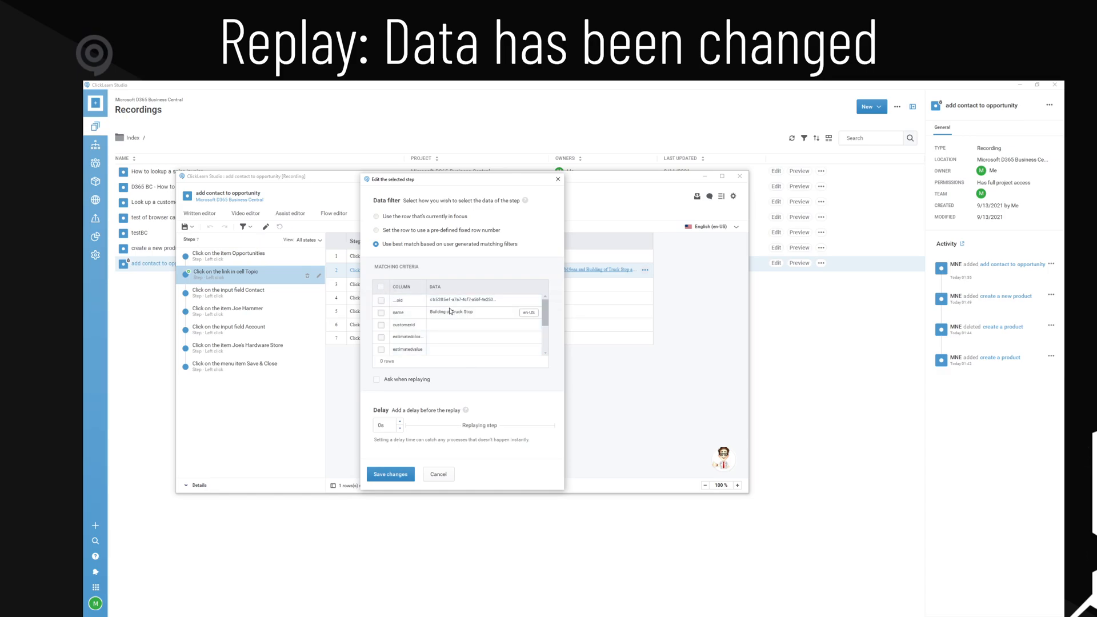
pyautogui.click(381, 314)
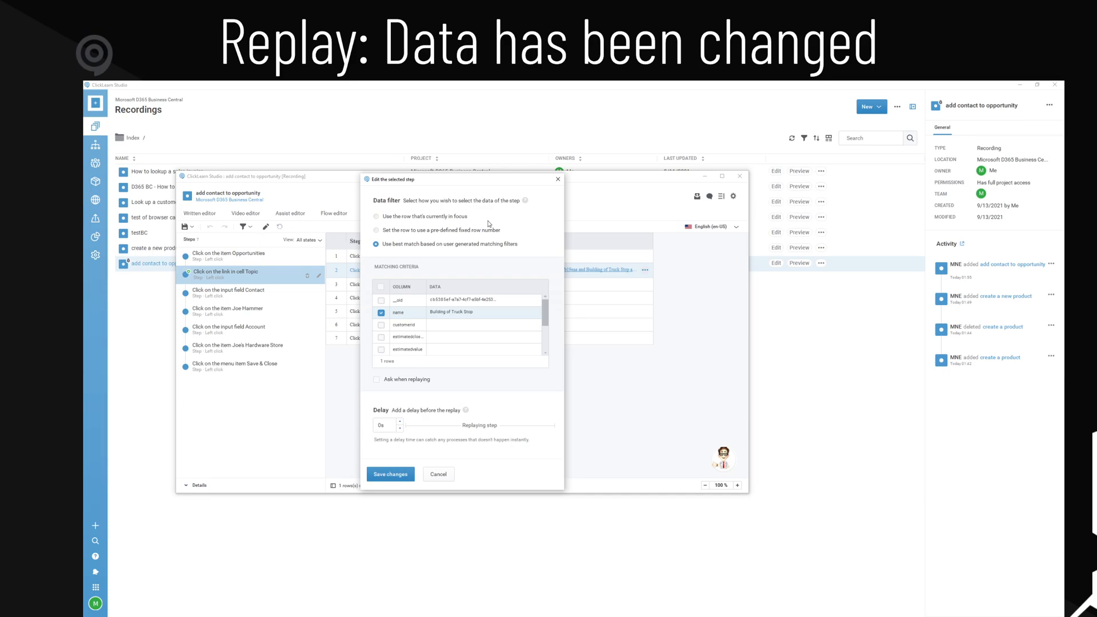
pyautogui.click(376, 231)
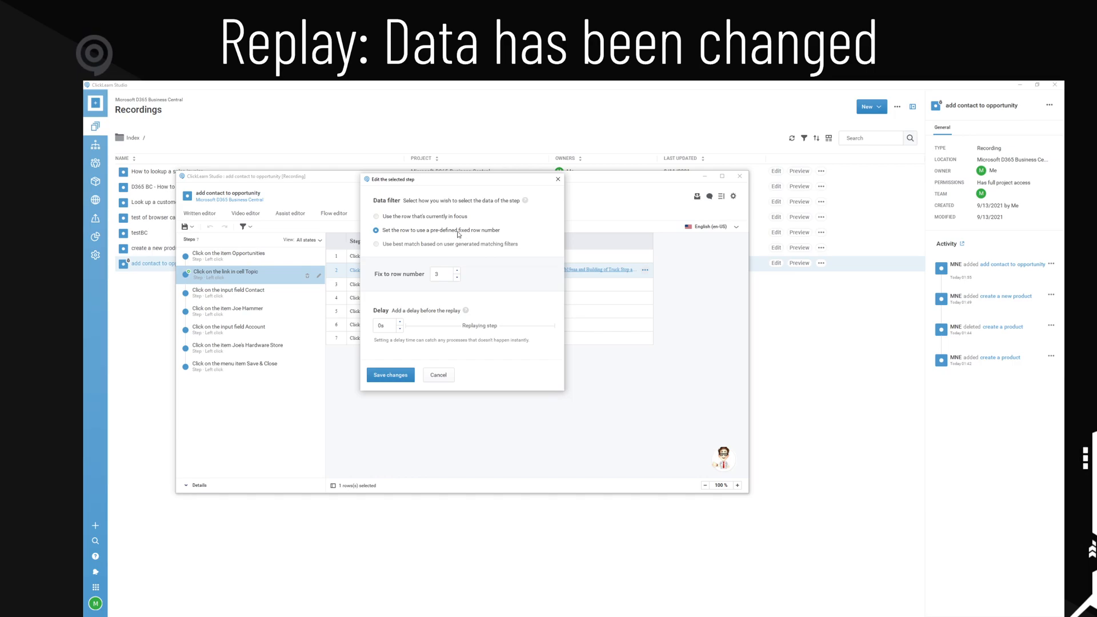
pyautogui.click(433, 244)
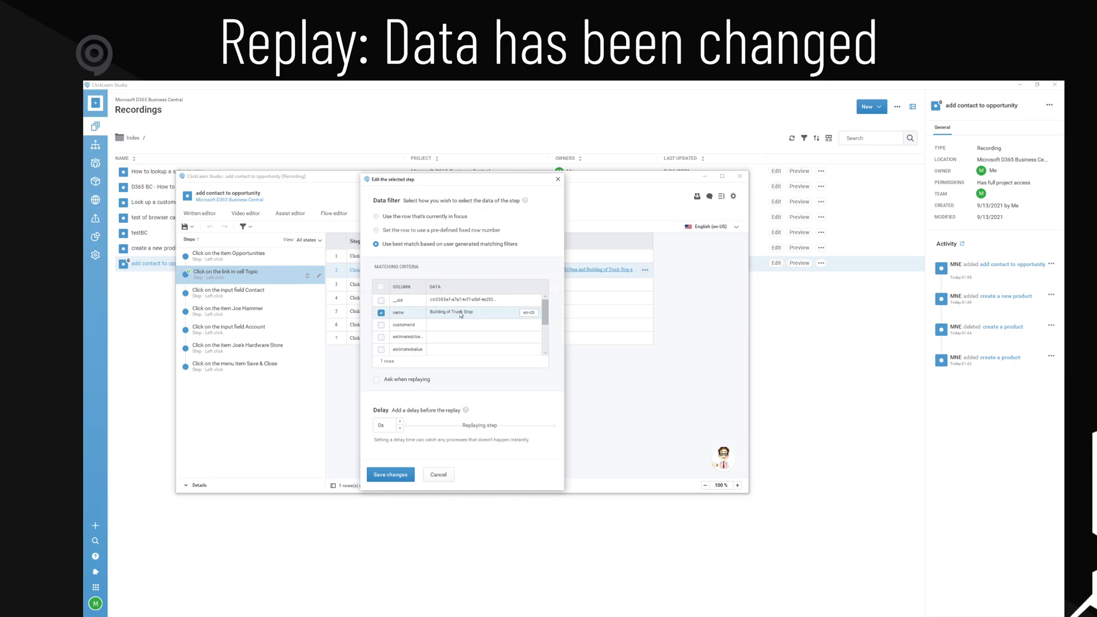
pyautogui.click(405, 476)
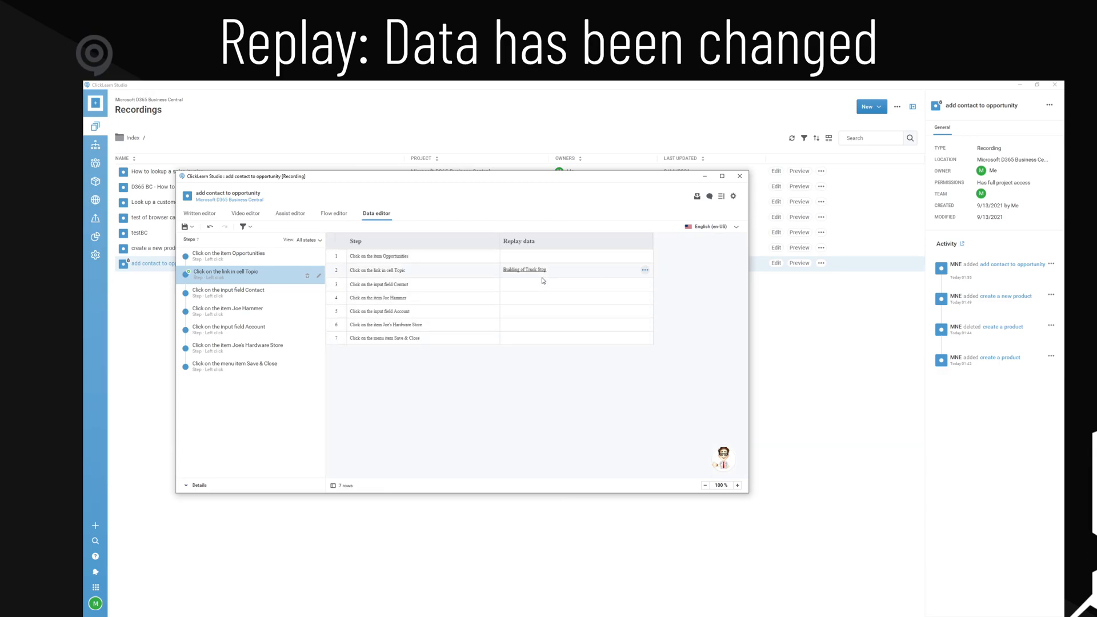
pyautogui.click(740, 177)
pyautogui.click(402, 338)
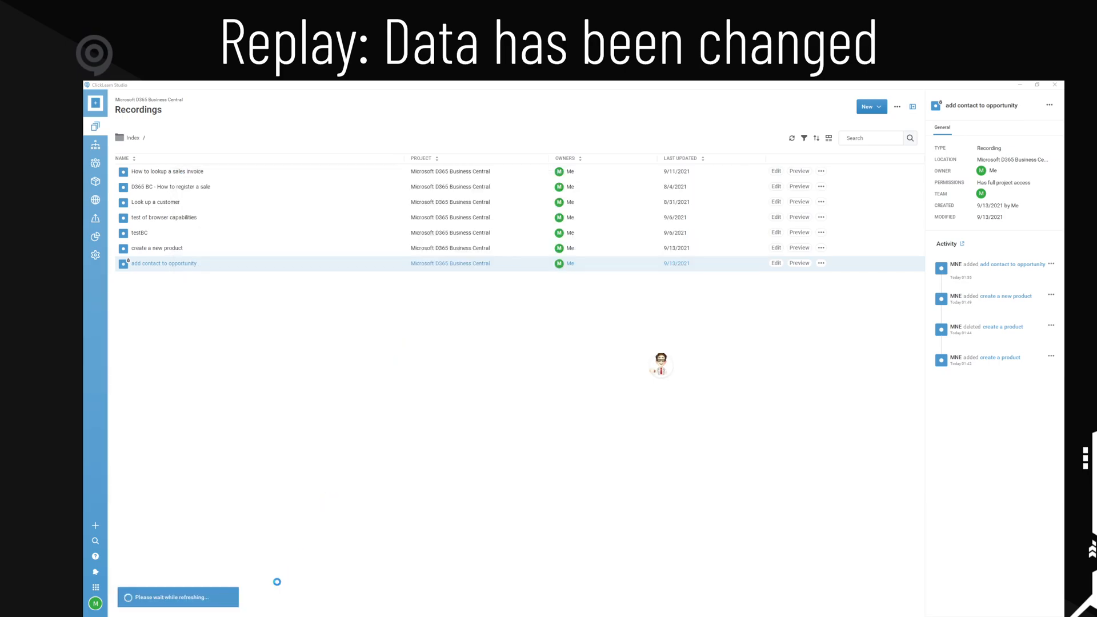
# Replay the add contact to opportunity recording again in English (en-US) and stop the replay at the Contact input field step.
pyautogui.moveTo(205, 616)
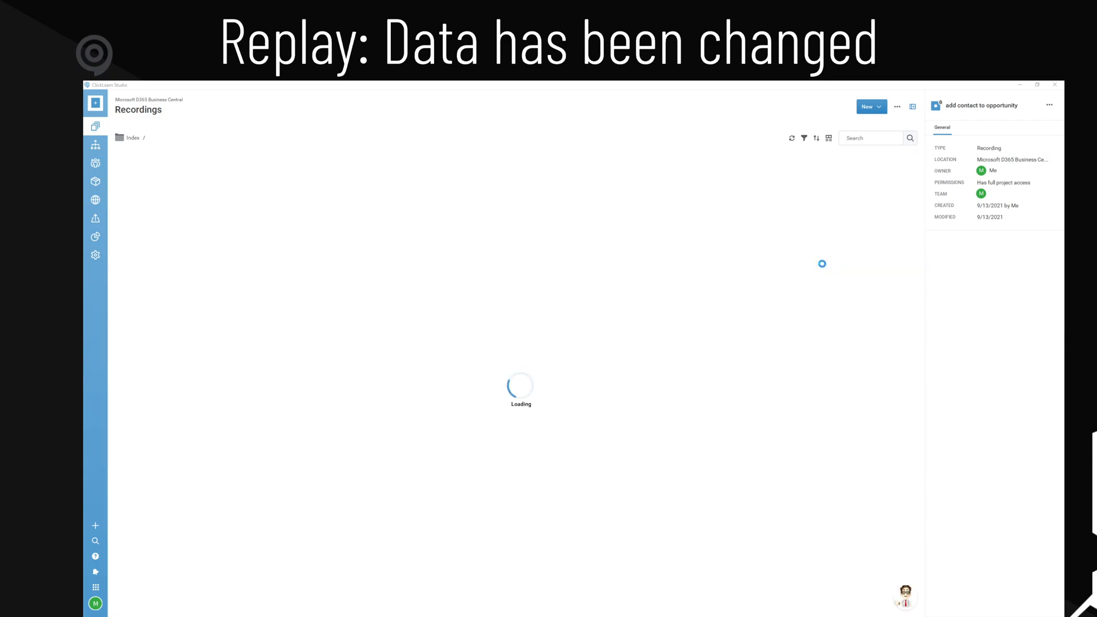
pyautogui.click(821, 263)
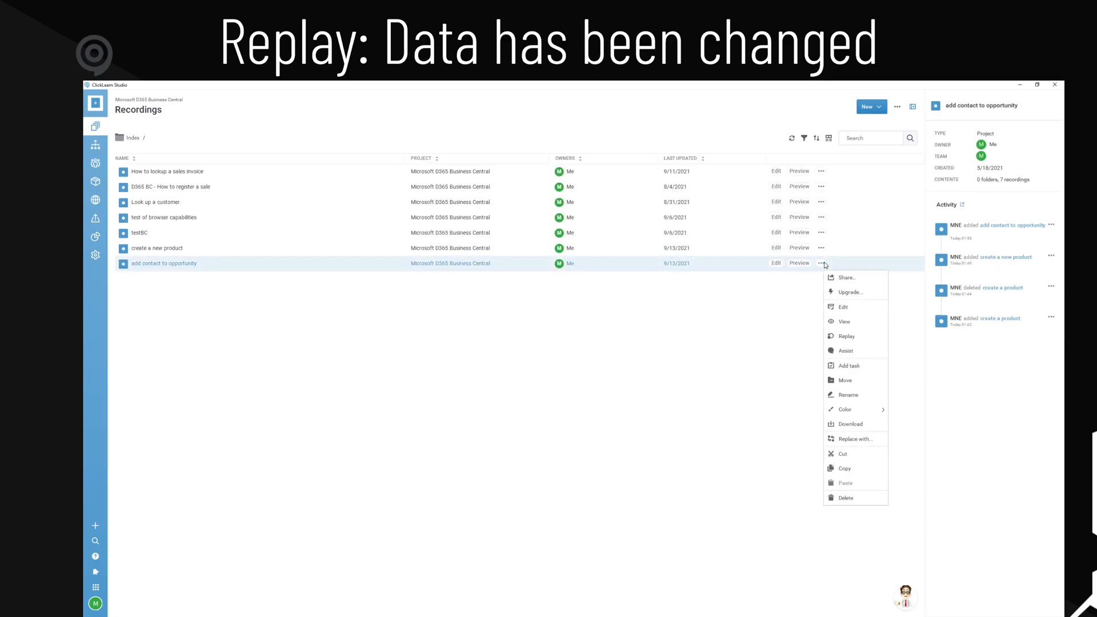
pyautogui.click(859, 336)
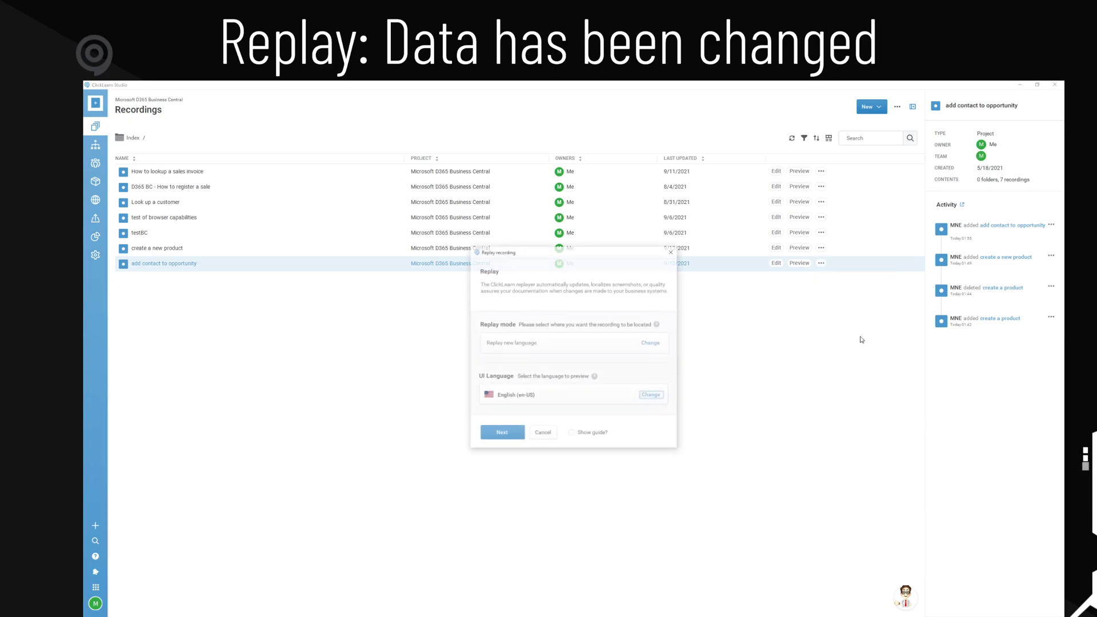
pyautogui.click(509, 440)
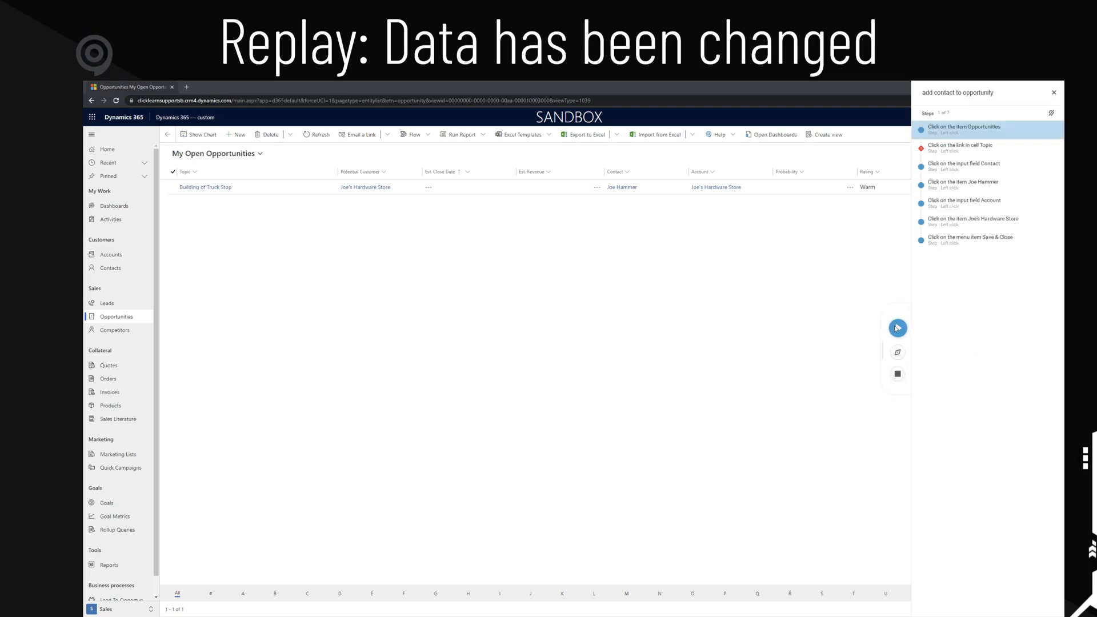
pyautogui.click(897, 328)
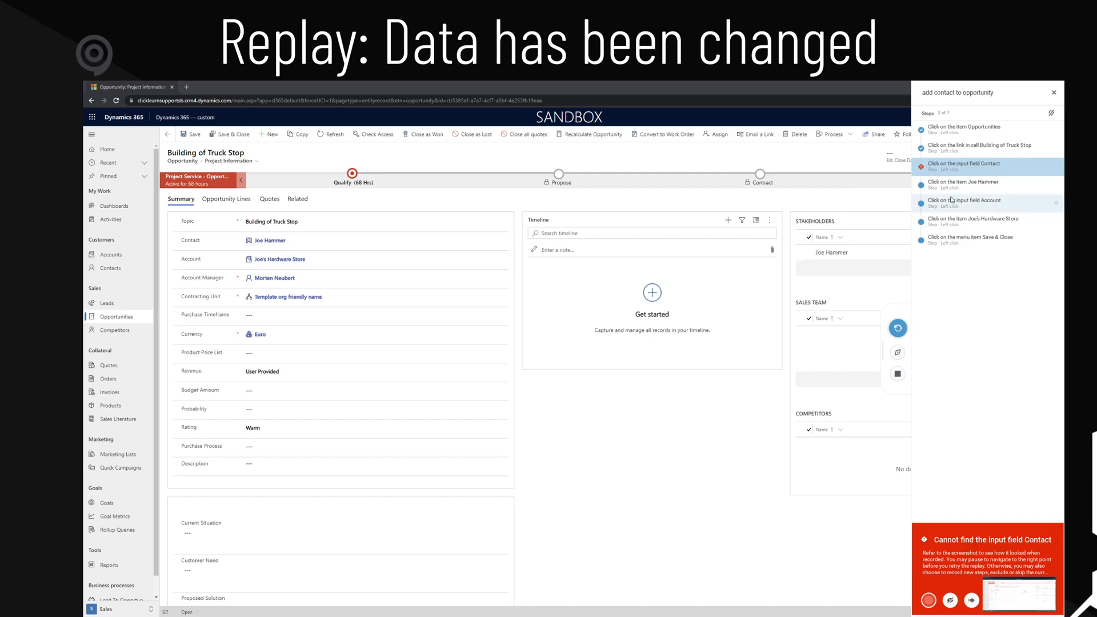
pyautogui.click(898, 374)
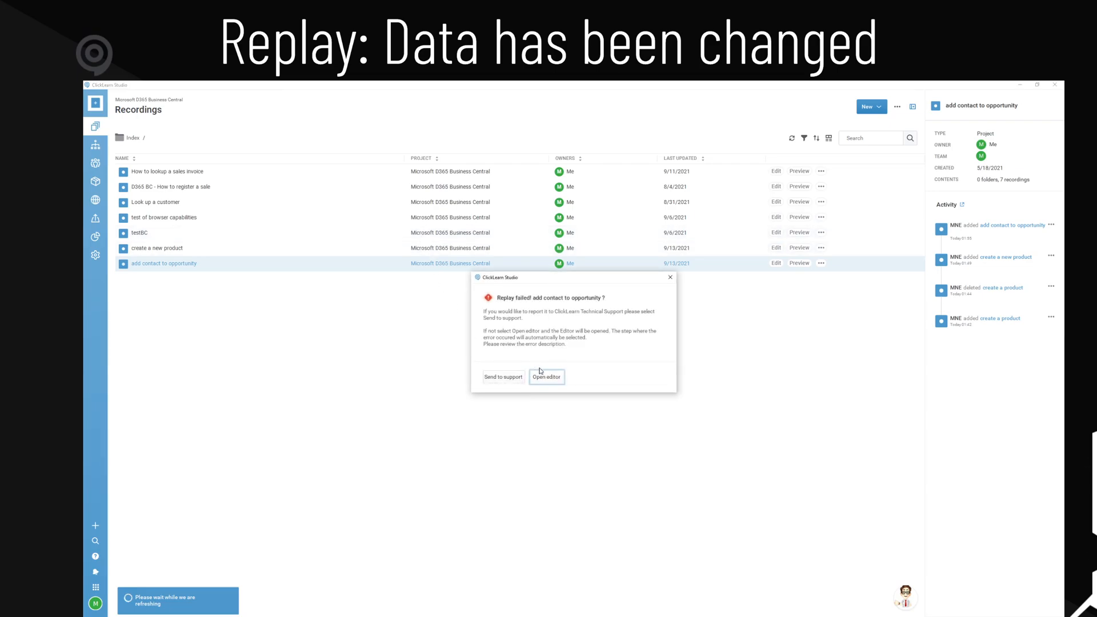
# Dismiss the replay notice and close the editor window of the add contact to opportunity recording.
pyautogui.click(670, 277)
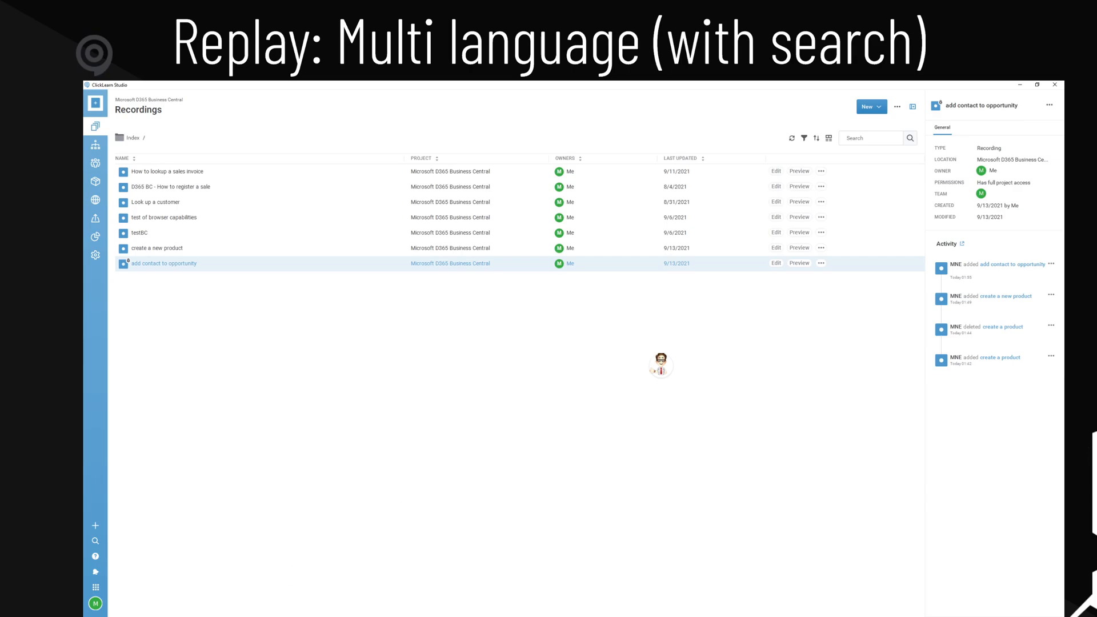
pyautogui.moveTo(243, 616)
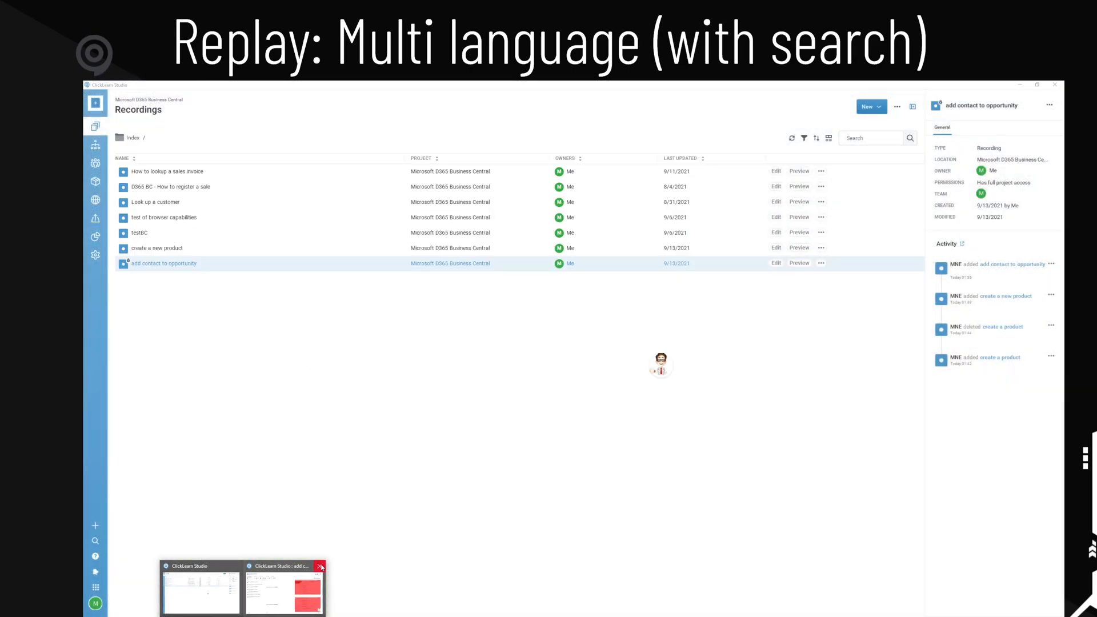
pyautogui.click(321, 566)
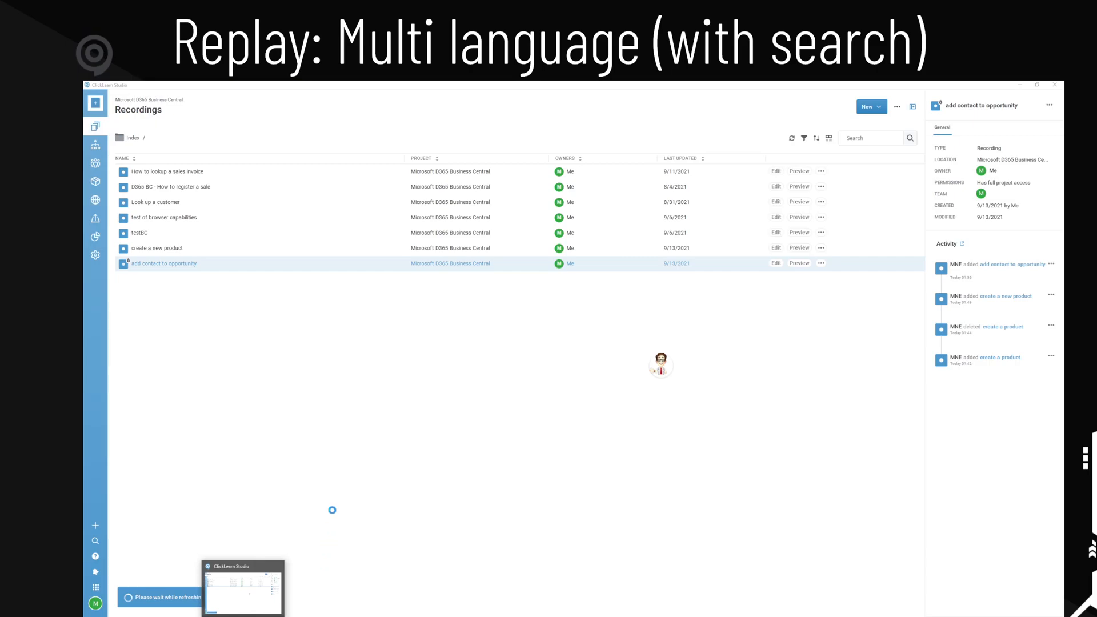
# Switch to the browser, open Dynamics 365 Business Central in a new tab, and close the Sales Activity Social Dashboard tab.
pyautogui.click(228, 616)
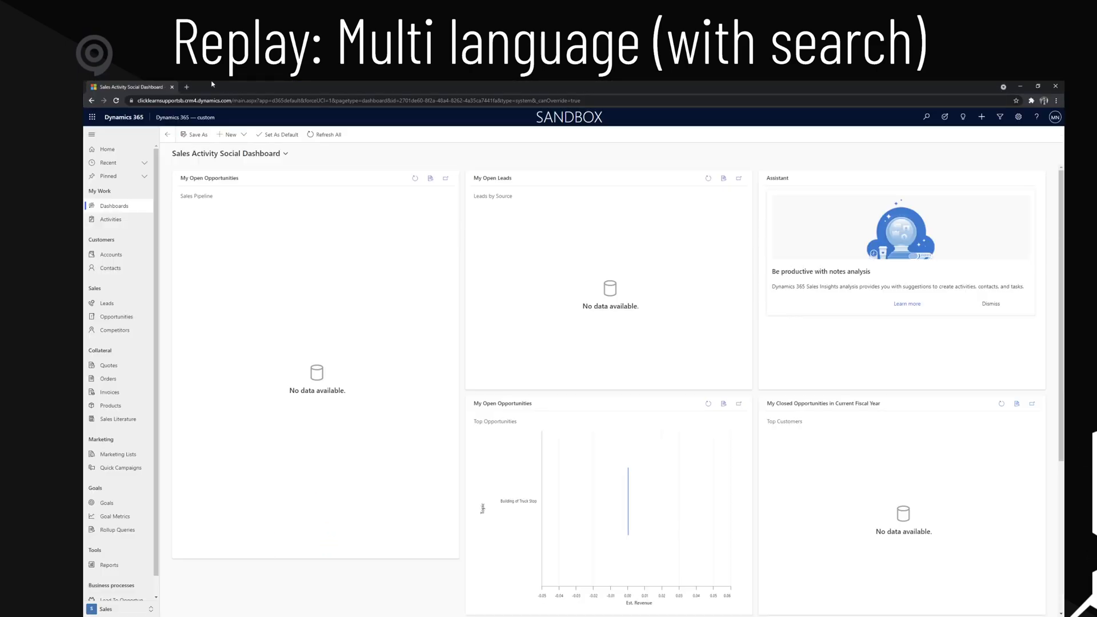
pyautogui.click(183, 87)
pyautogui.click(509, 260)
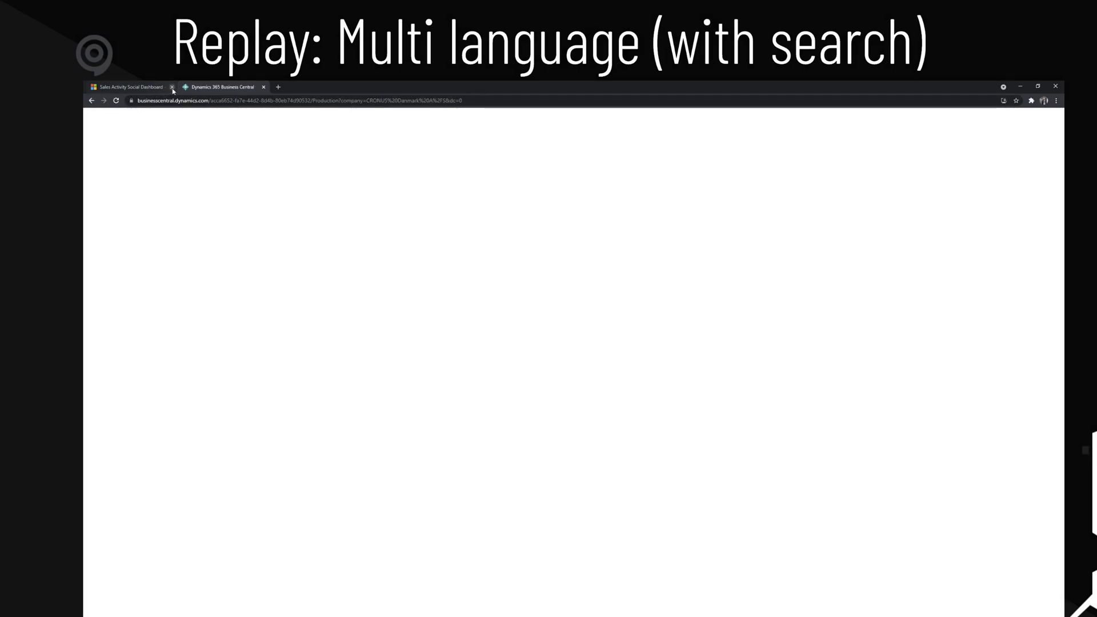
pyautogui.click(172, 87)
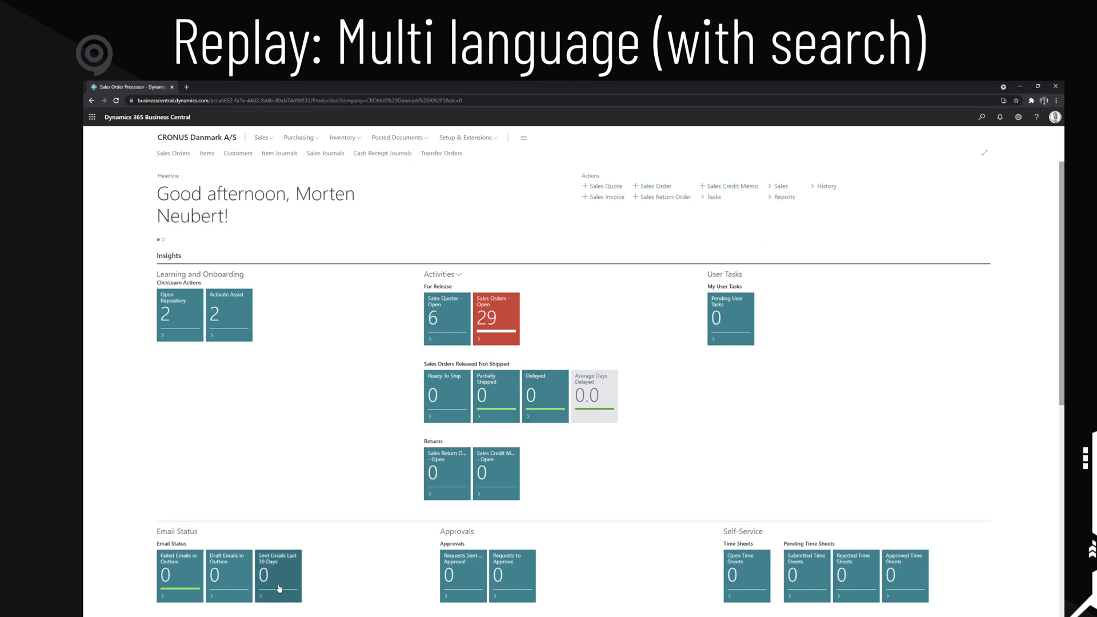
# Switch to ClickLearn Studio and open the setup for a new recording.
pyautogui.click(271, 616)
pyautogui.click(870, 107)
pyautogui.click(874, 118)
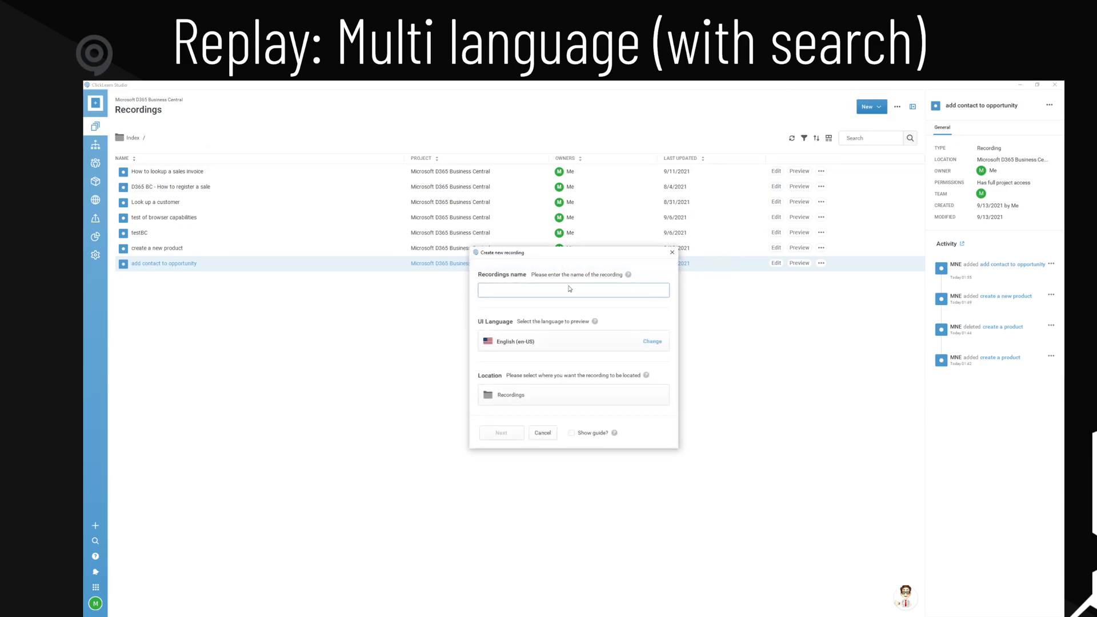